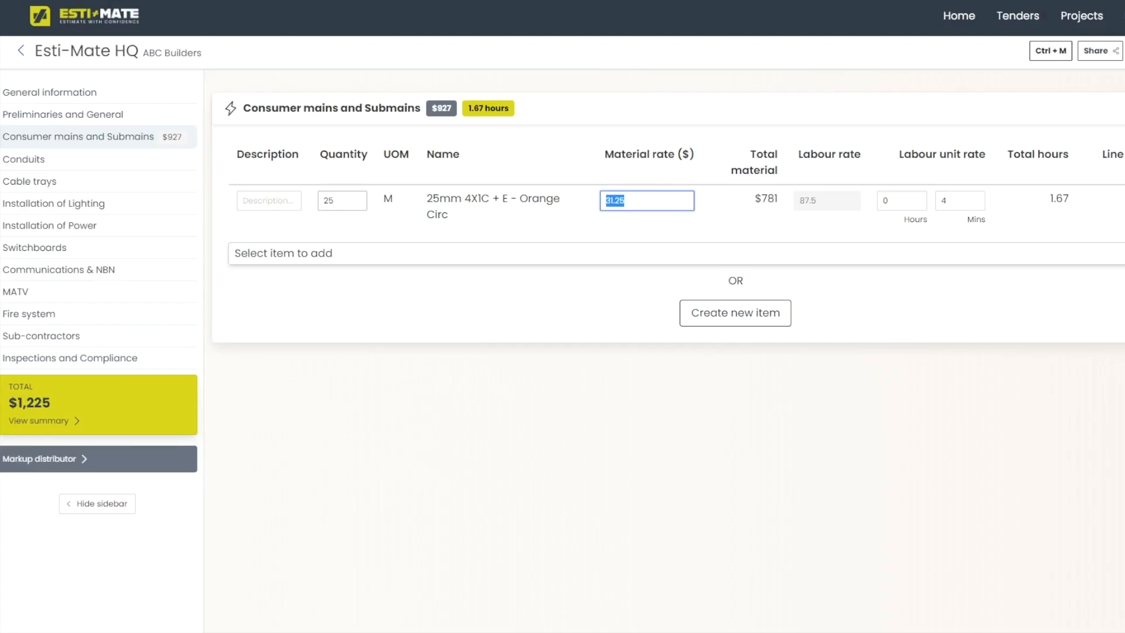
pyautogui.press('Tab')
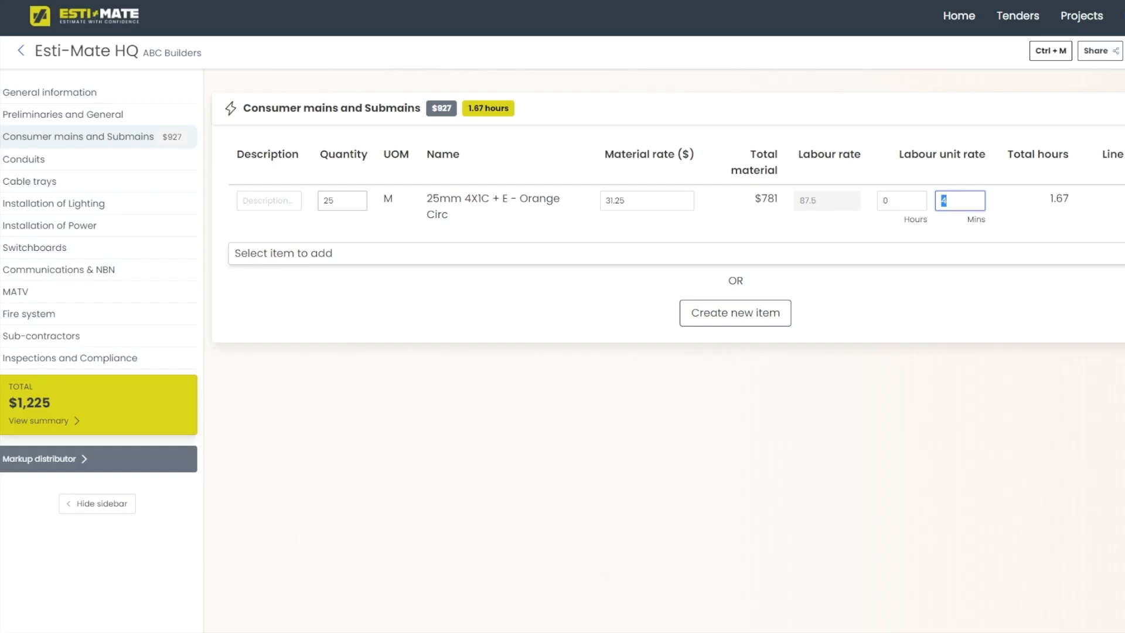
pyautogui.click(735, 312)
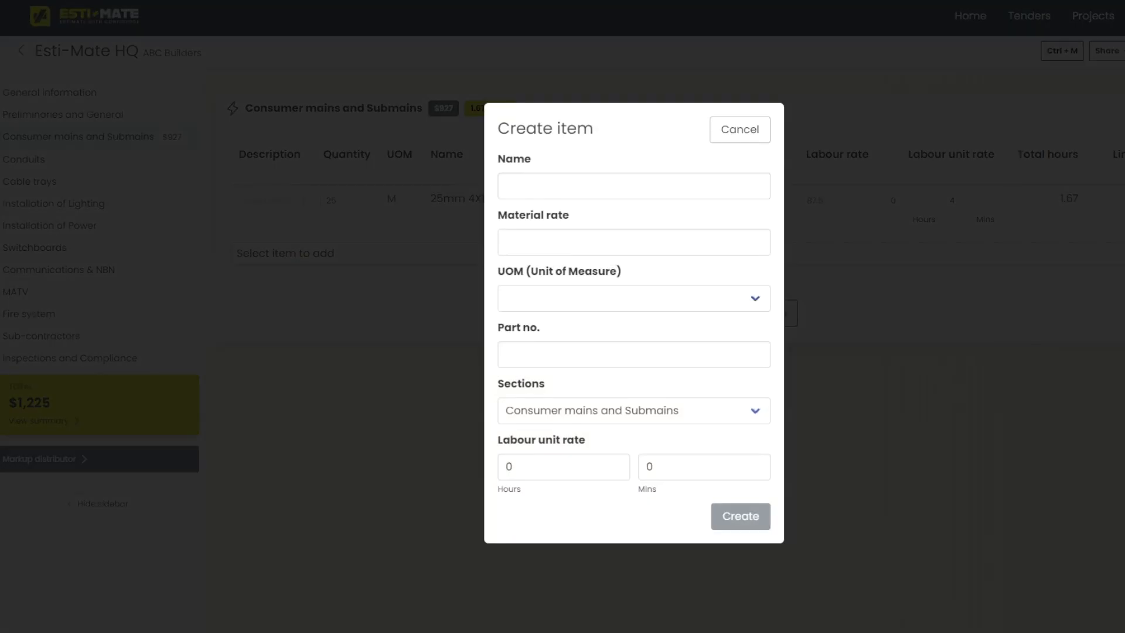
pyautogui.click(740, 130)
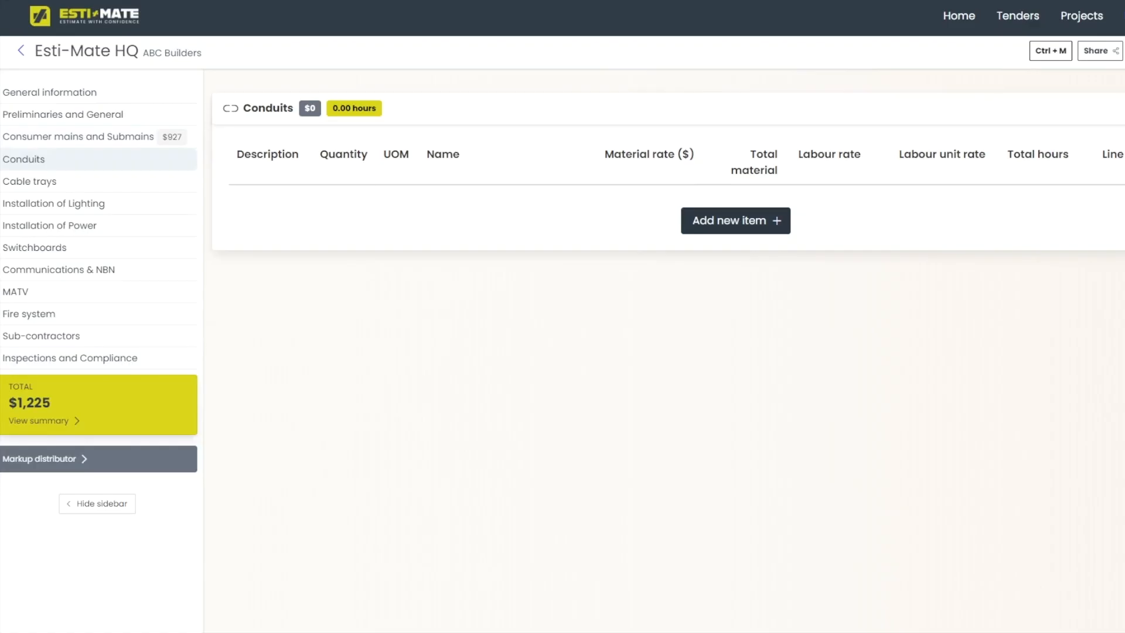
# Add the 80mm conduit HD item to the Conduits section with a quantity of 50
pyautogui.click(735, 221)
pyautogui.click(736, 219)
pyautogui.press('Up')
pyautogui.press('Return')
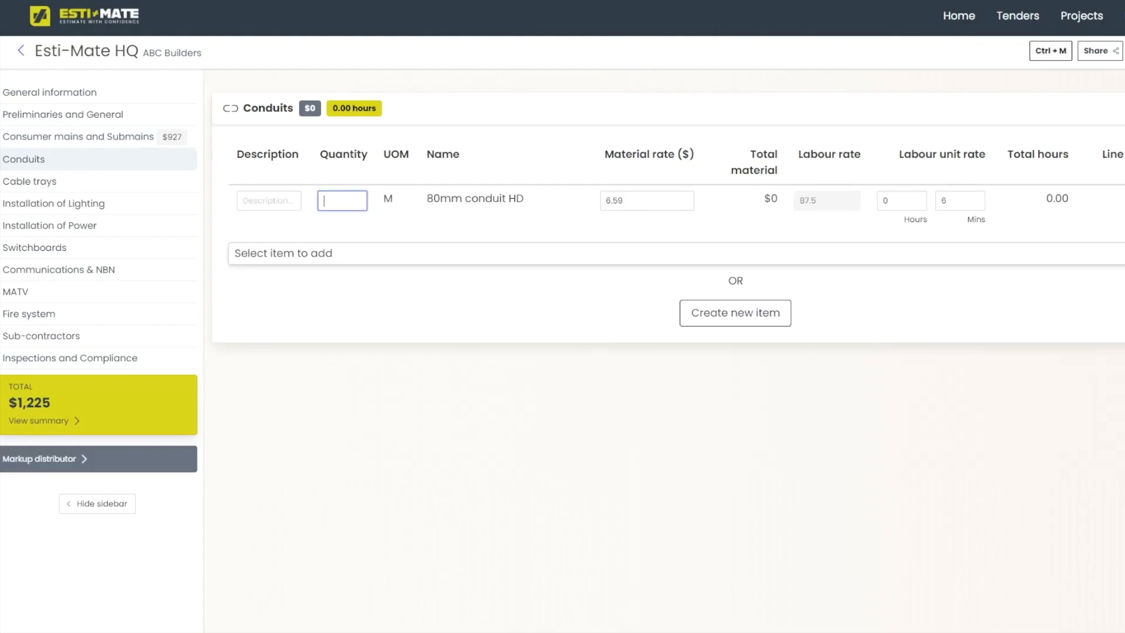
pyautogui.write('50')
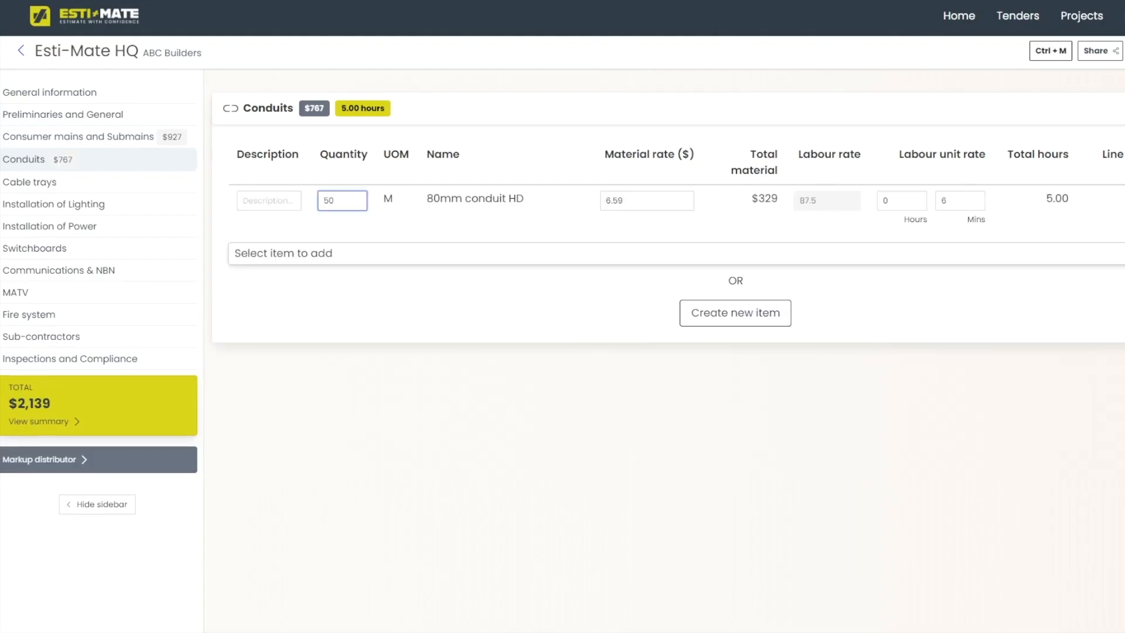
pyautogui.press('Tab')
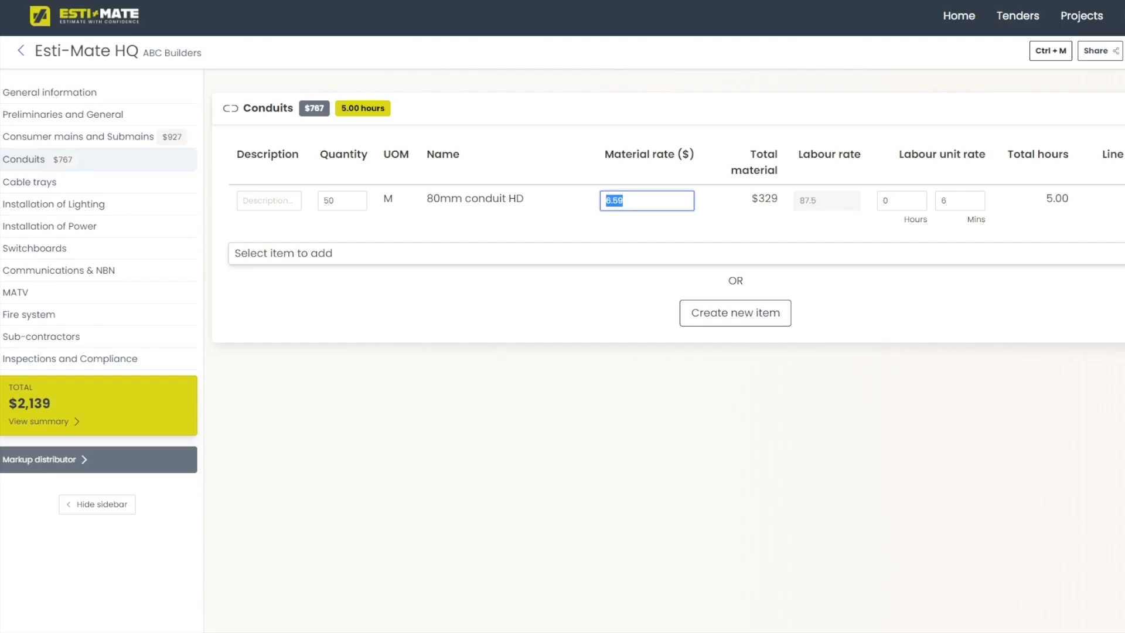
pyautogui.press('Tab')
pyautogui.press('Tab')
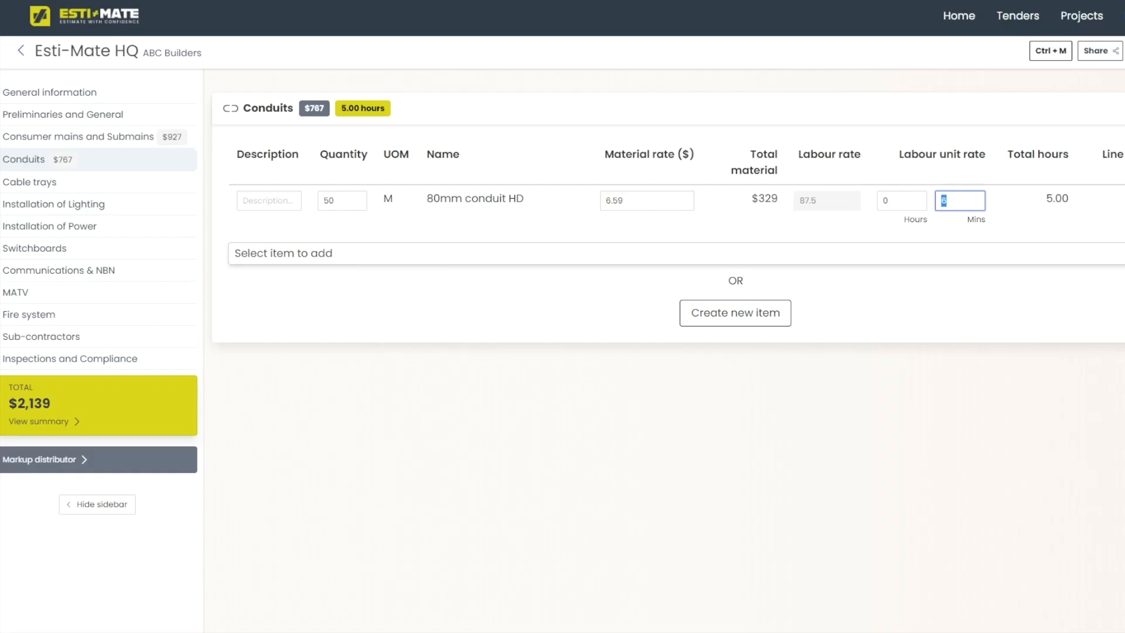
pyautogui.click(736, 313)
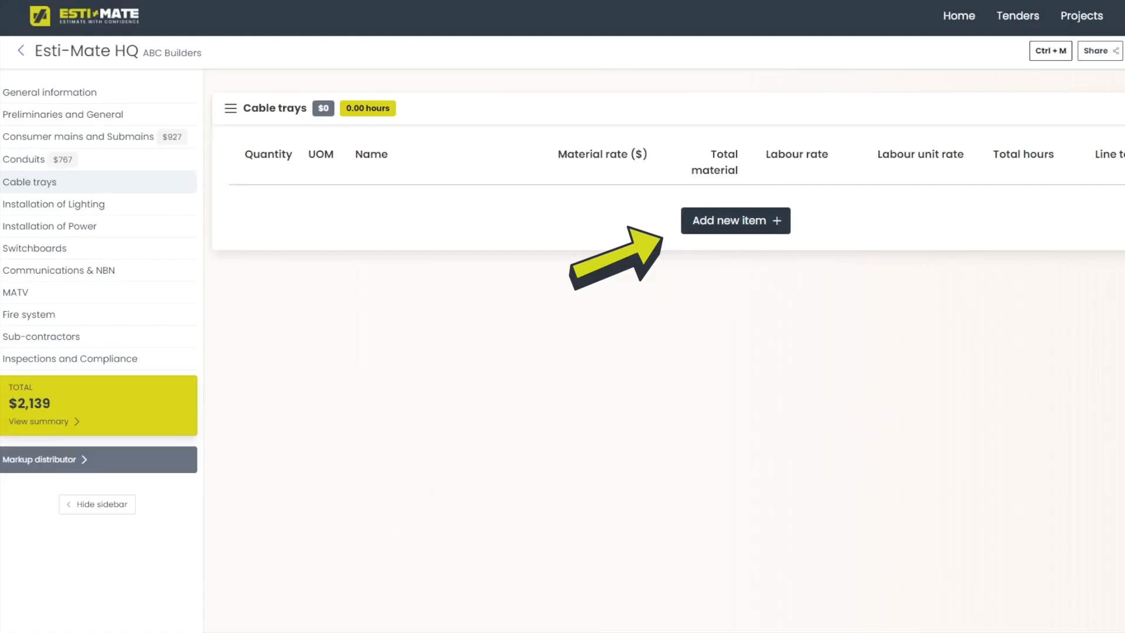
# Add the 450mm cable tray LT300 item to the Cable trays section with a quantity of 50
pyautogui.click(736, 221)
pyautogui.click(735, 219)
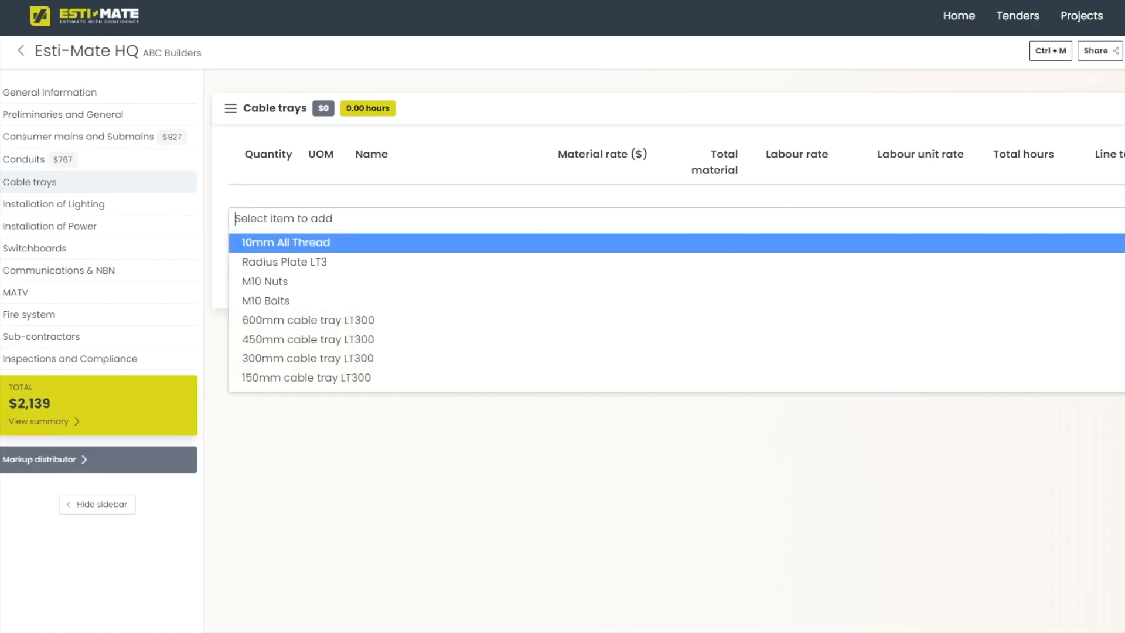
pyautogui.click(735, 338)
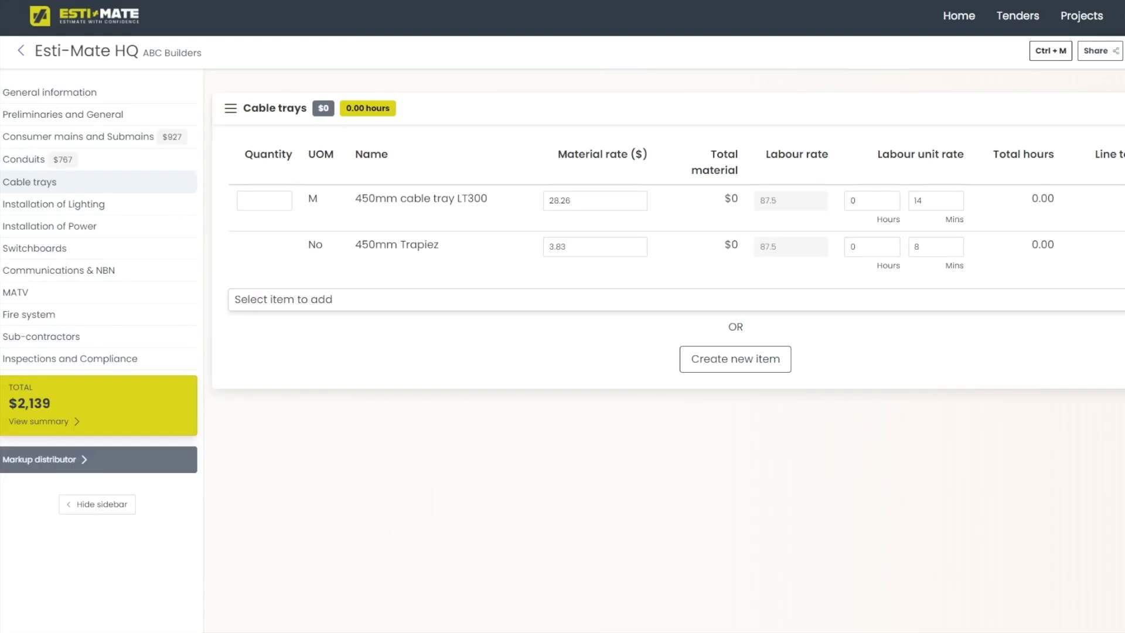
pyautogui.click(264, 200)
pyautogui.write('50')
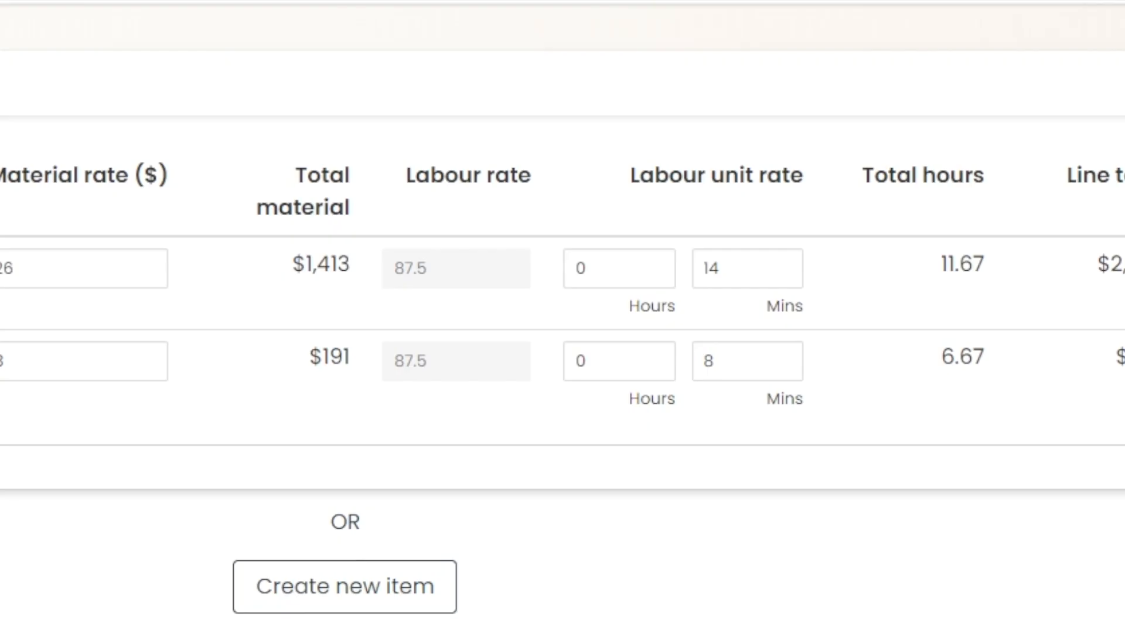
pyautogui.click(744, 269)
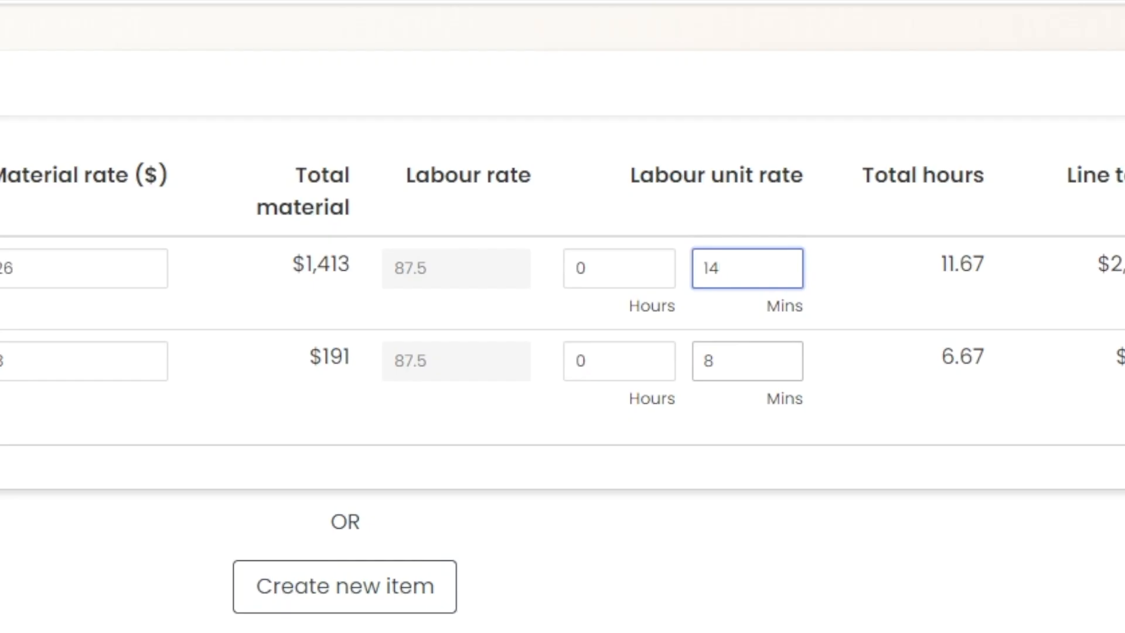
pyautogui.click(744, 361)
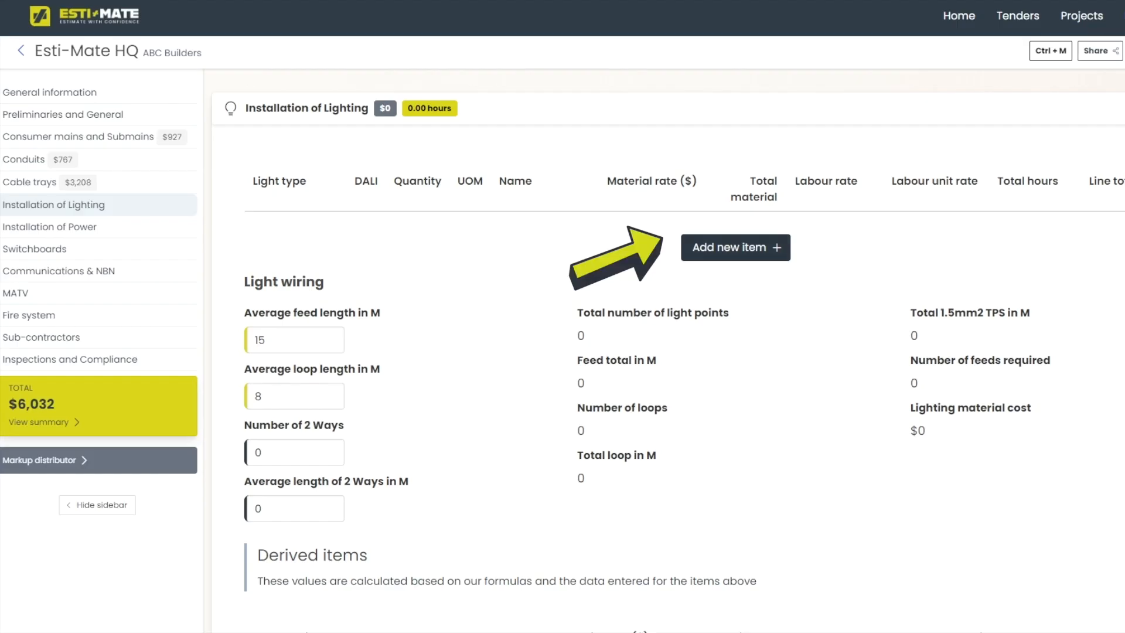
# Add a Recessed down light to Installation of Lighting with light type D1 and a quantity of 30
pyautogui.click(736, 247)
pyautogui.click(736, 245)
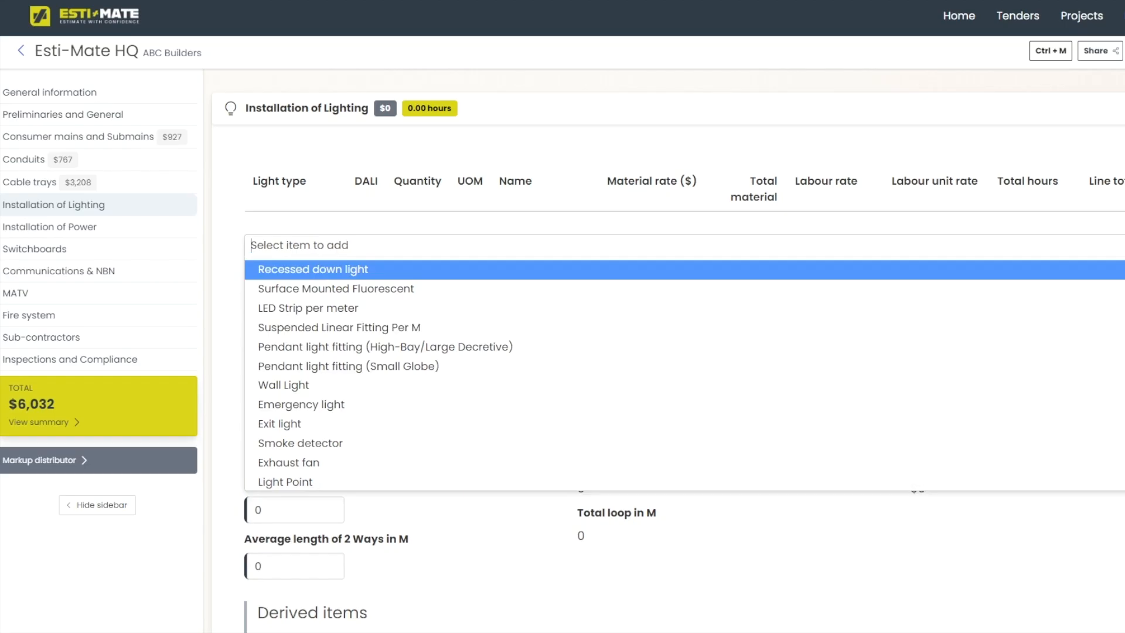
pyautogui.press('Return')
pyautogui.write('d')
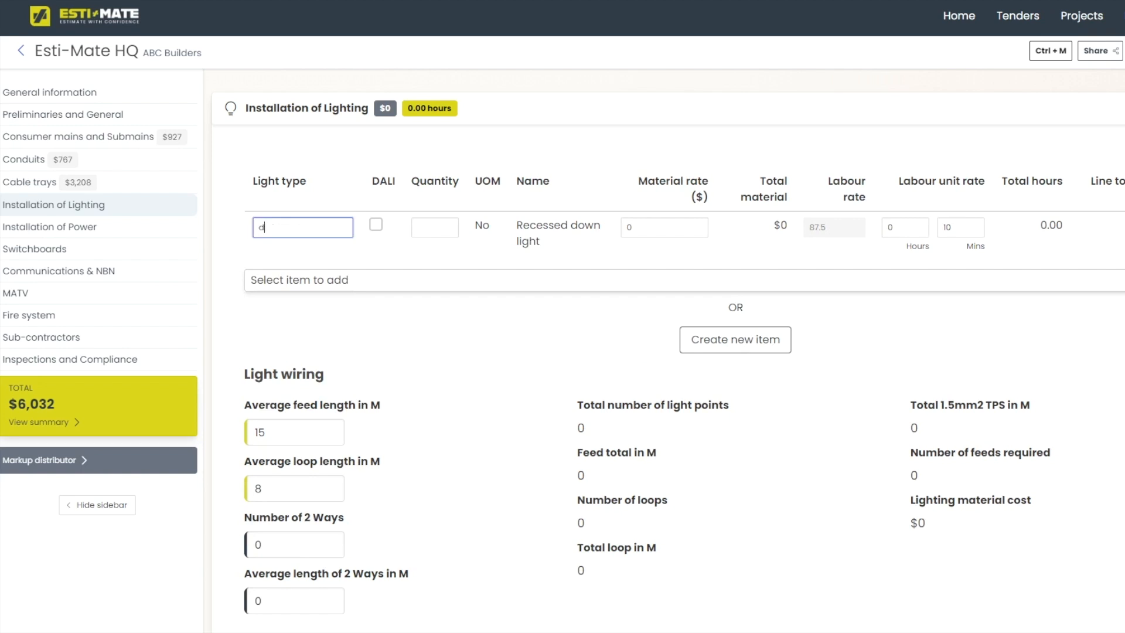
pyautogui.write('l')
pyautogui.press('Tab')
pyautogui.press('Tab')
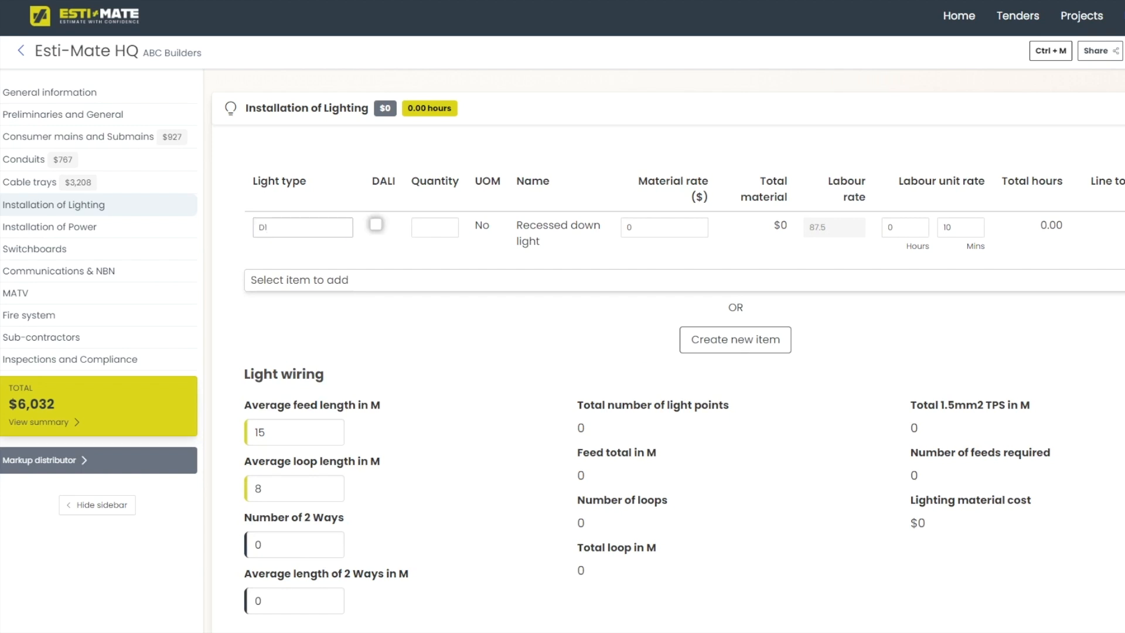
pyautogui.write('30')
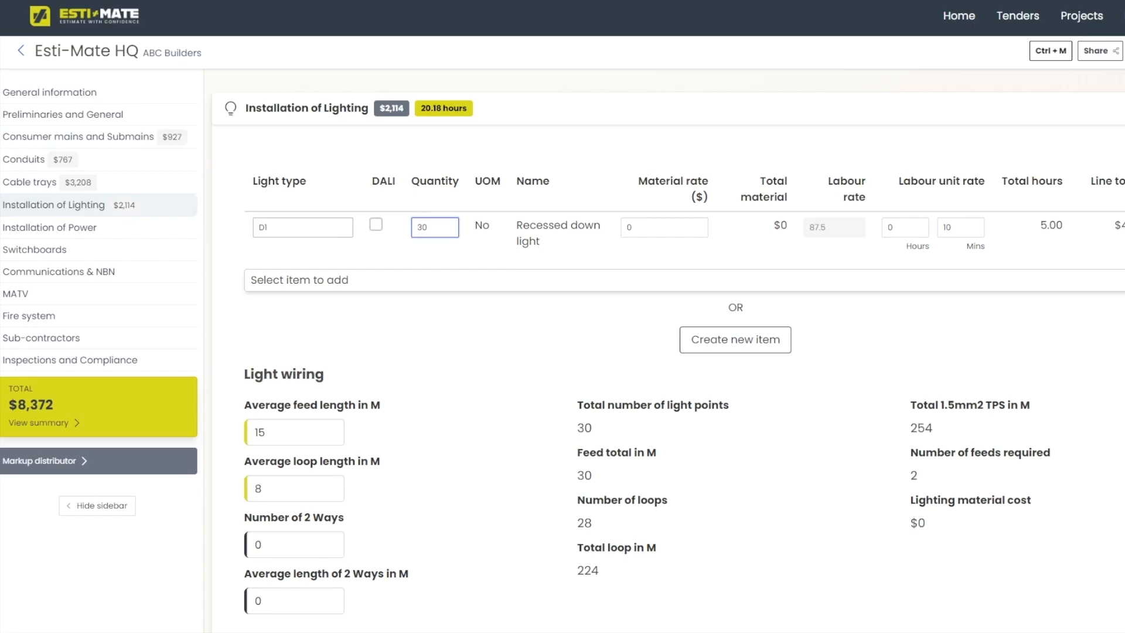
# Set the recessed down light's material rate to $12 and its labour unit rate to 10 minutes
pyautogui.press('Tab')
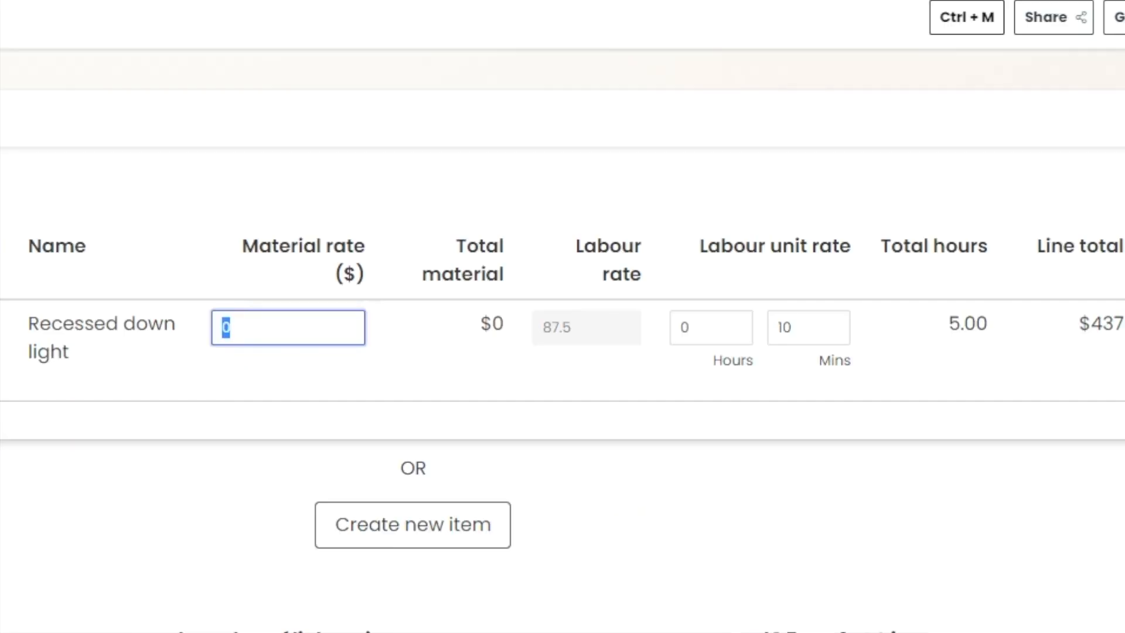
pyautogui.write('12')
pyautogui.press('Tab')
pyautogui.press('Tab')
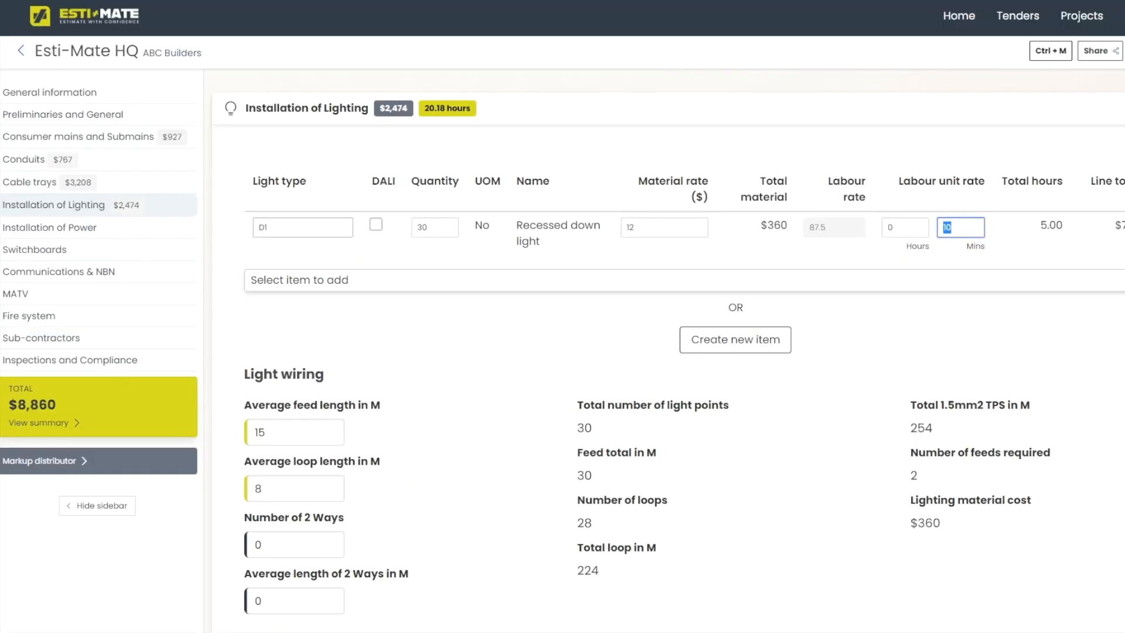
pyautogui.write('10')
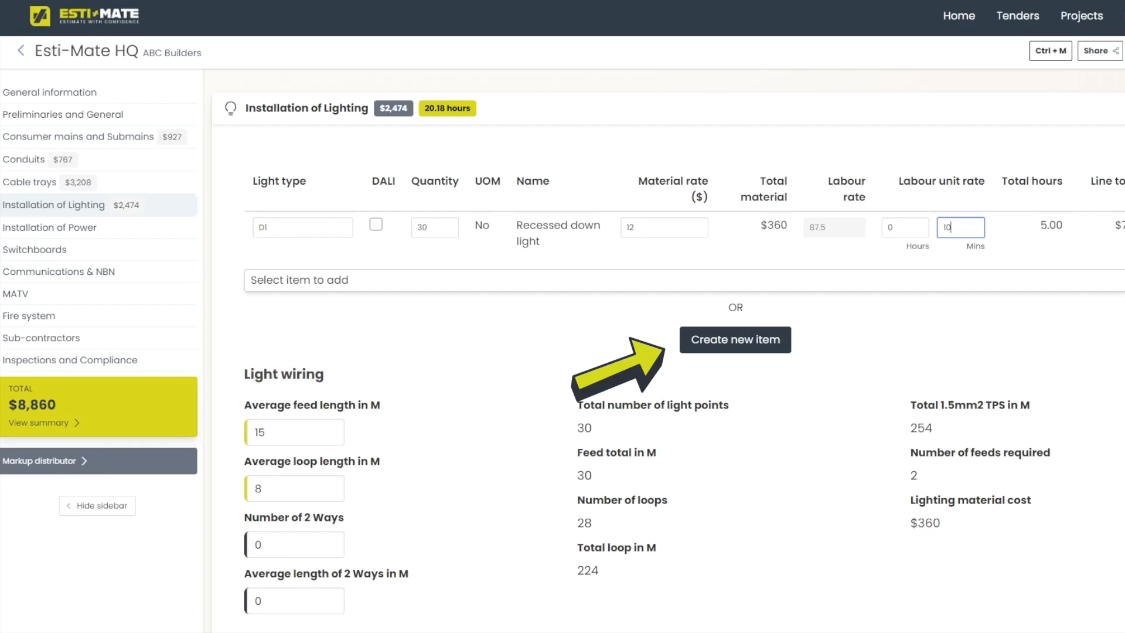
pyautogui.click(736, 340)
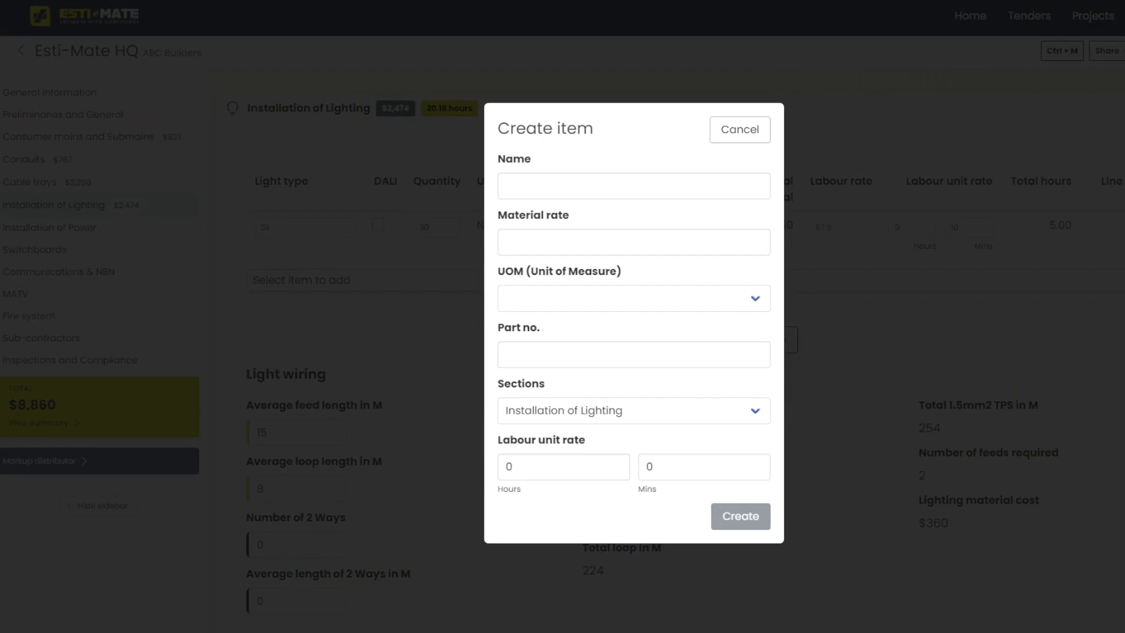
pyautogui.click(740, 130)
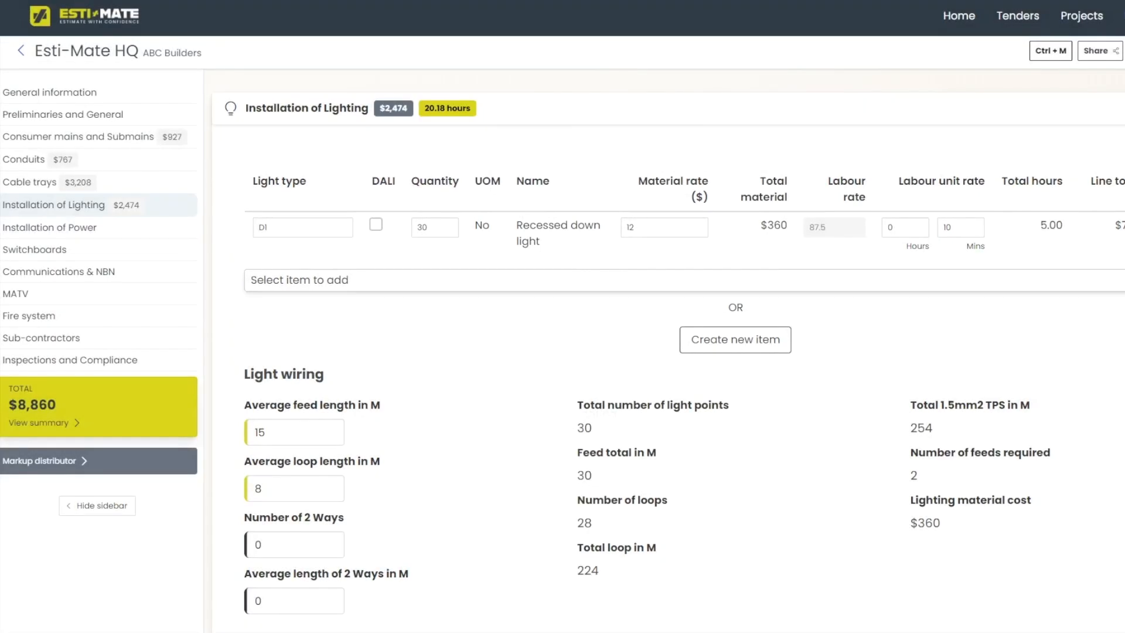
# In Light wiring, set the average feed length to 20 m and the average loop length to 7 m
pyautogui.scroll(-2, 669, 357)
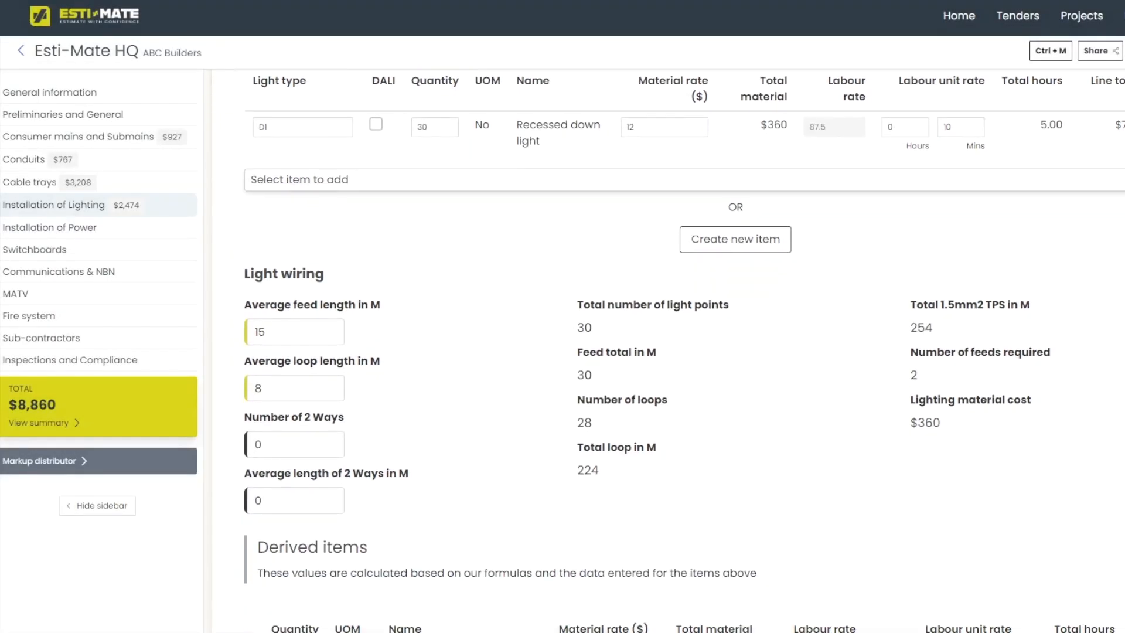
pyautogui.doubleClick(265, 332)
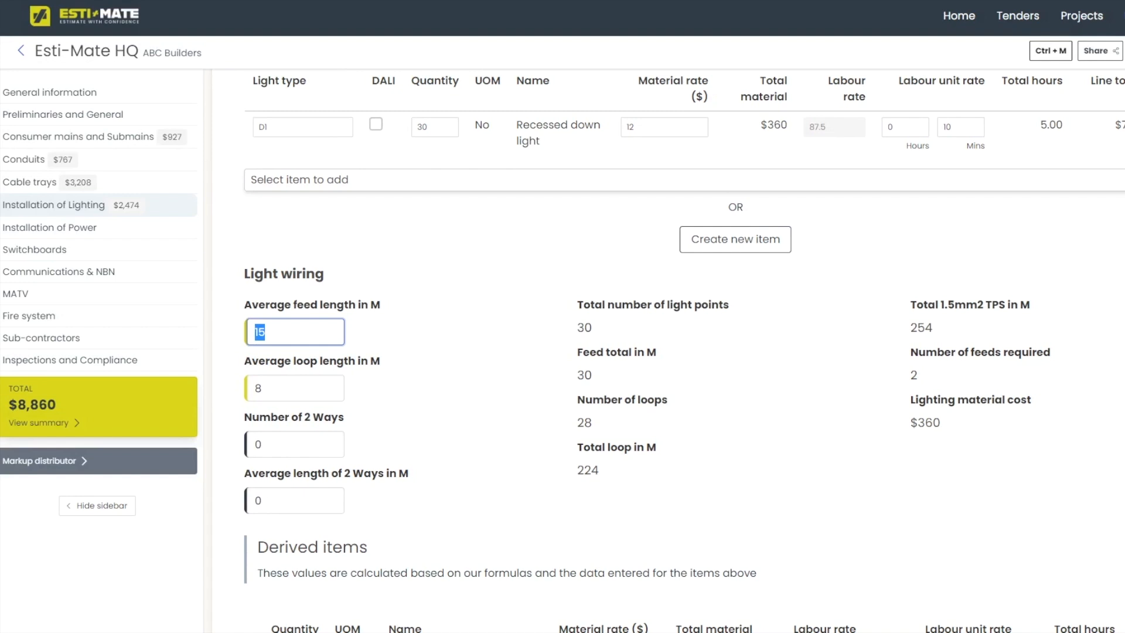
pyautogui.write('20')
pyautogui.doubleClick(259, 388)
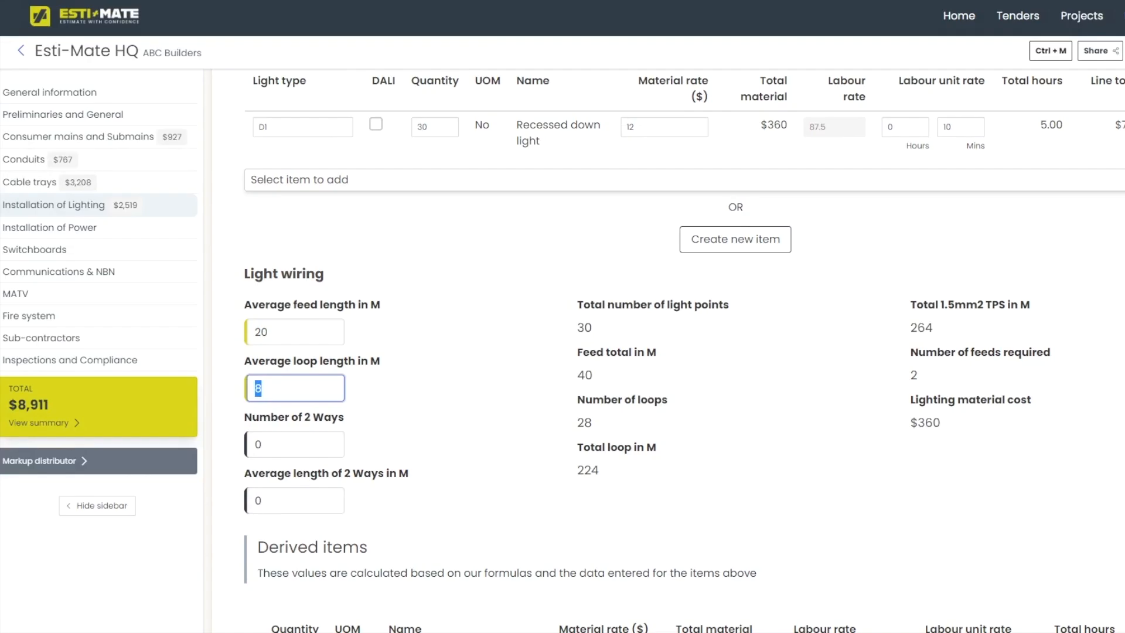
pyautogui.write('7')
# Set the number of 2 Ways to 6 and their average length to 15 m in Light wiring
pyautogui.scroll(-1, 668, 352)
pyautogui.press('Tab')
pyautogui.write('6')
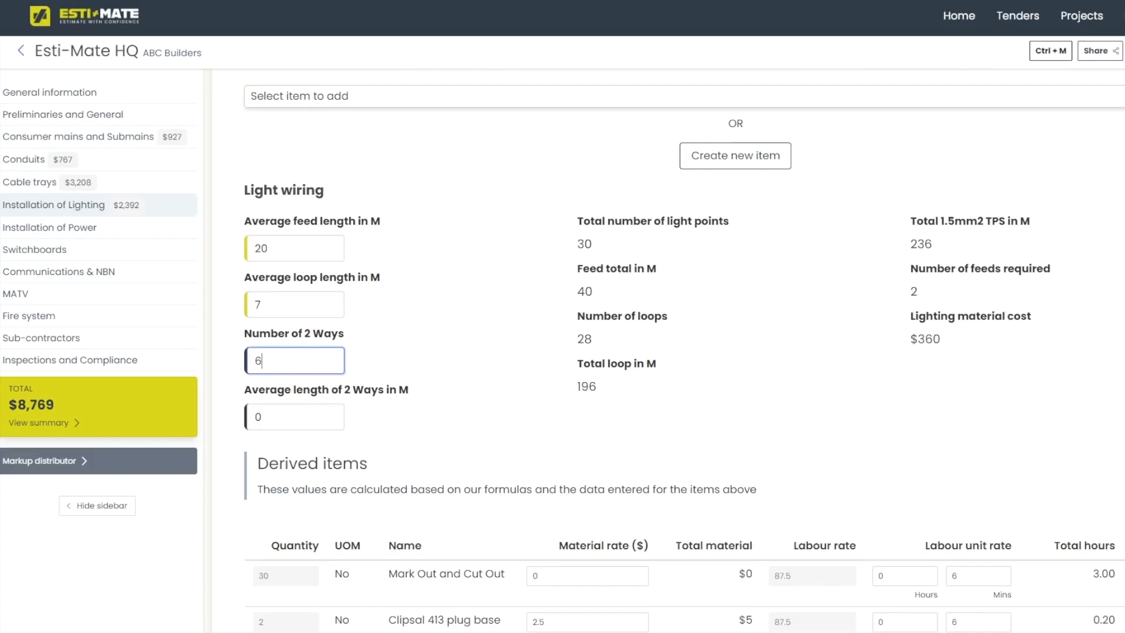
pyautogui.press('Tab')
pyautogui.write('15')
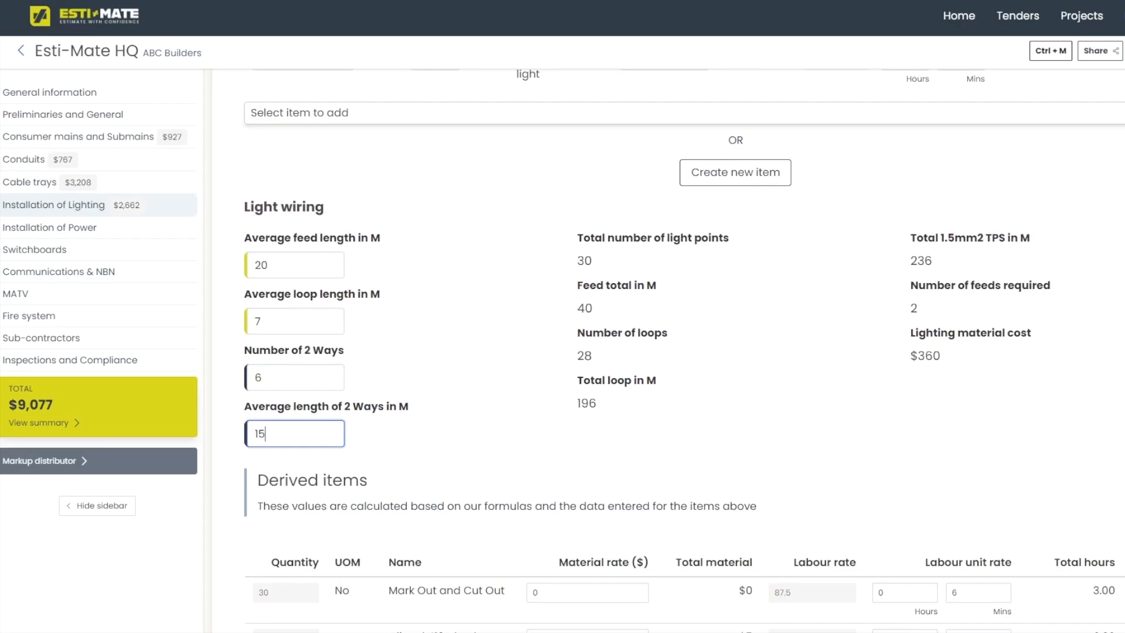
# Add the 1G switch item to the Switching section below the lighting derived items, with a quantity of 15
pyautogui.scroll(-5, 684, 350)
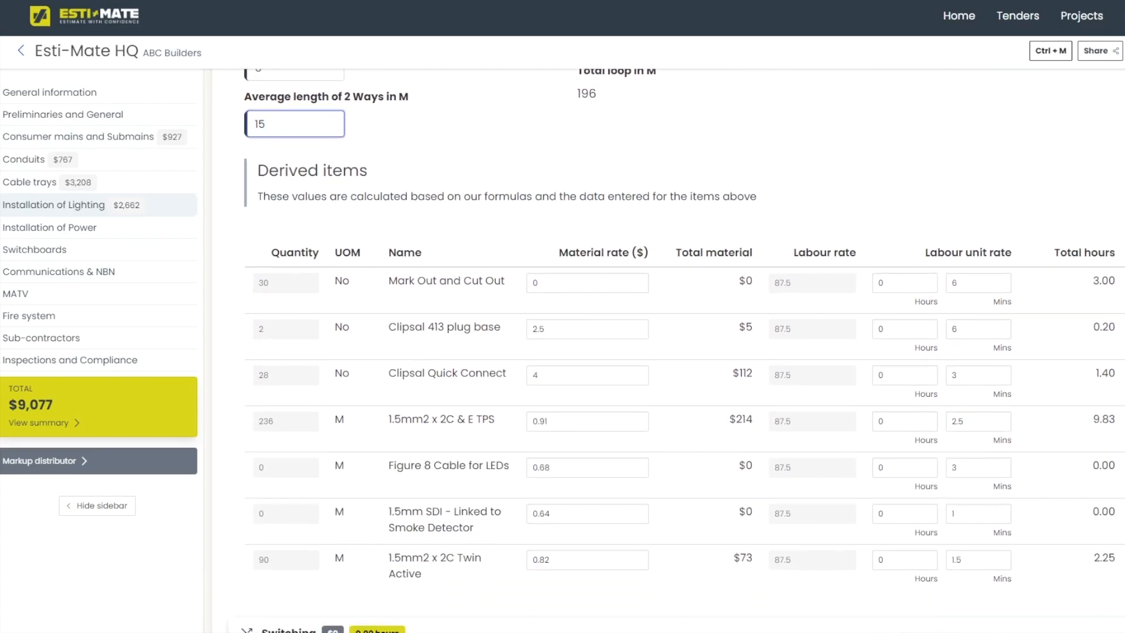
pyautogui.scroll(-1, 684, 351)
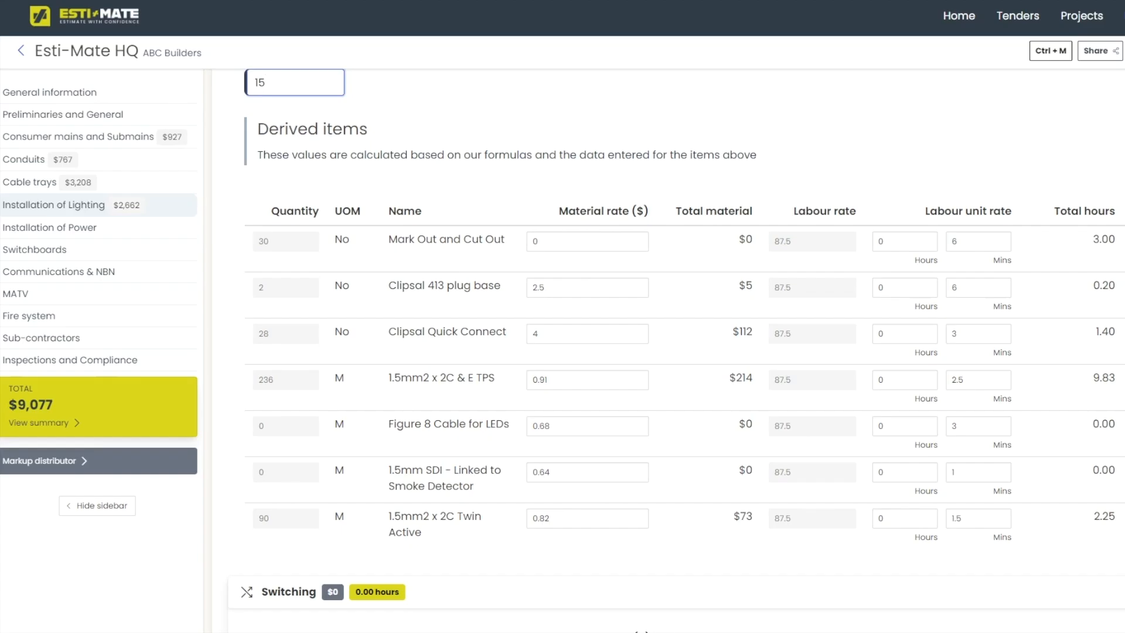
pyautogui.scroll(-2, 668, 352)
pyautogui.scroll(-3, 668, 351)
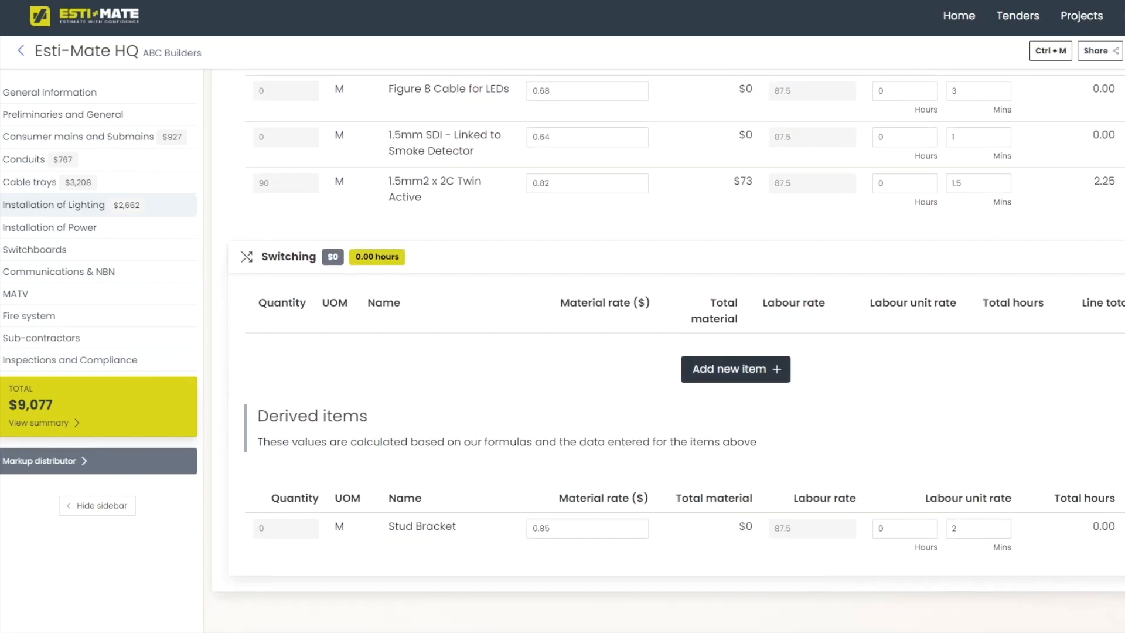
pyautogui.click(735, 369)
pyautogui.click(735, 352)
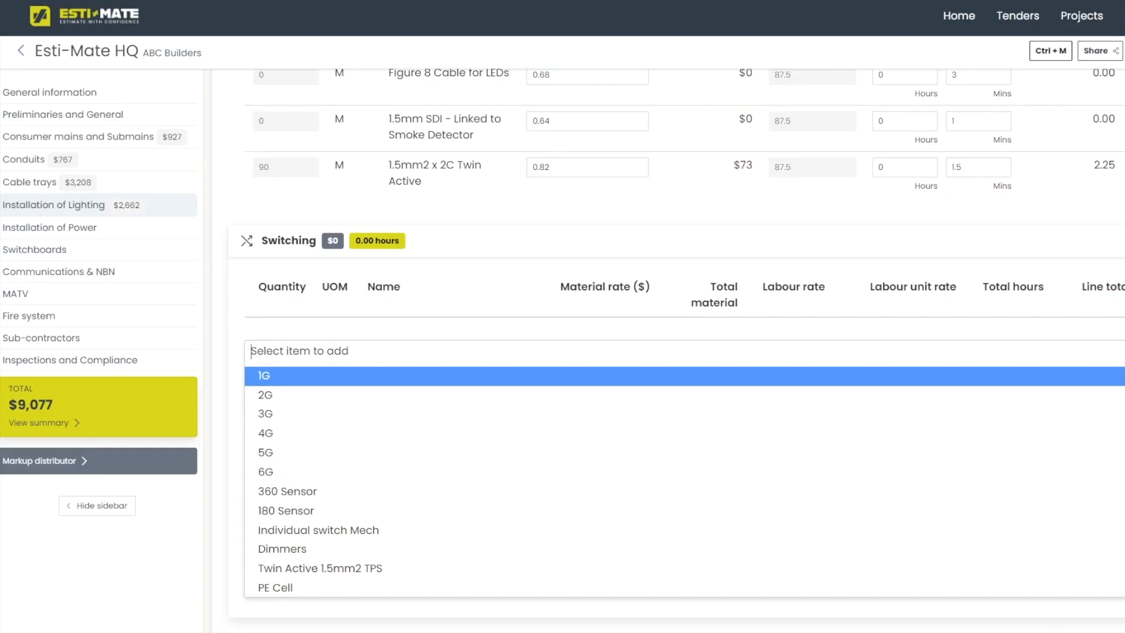
pyautogui.click(735, 375)
pyautogui.click(279, 333)
pyautogui.write('15')
# Add the 360 Sensor item to the Switching section beneath the 1G entry
pyautogui.click(301, 386)
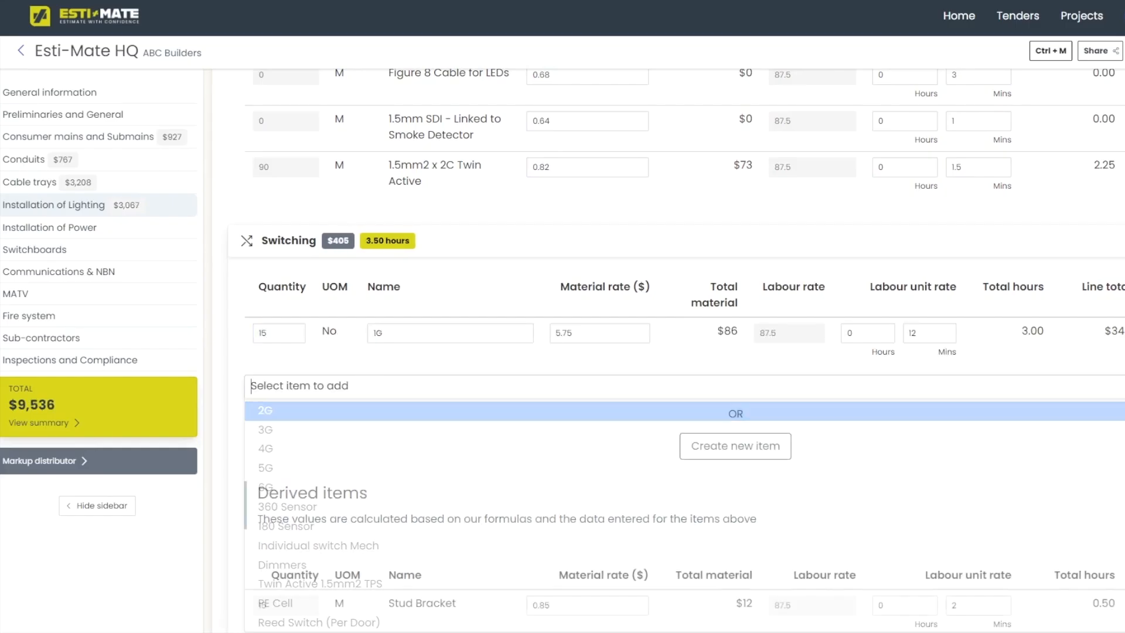
pyautogui.press('Down')
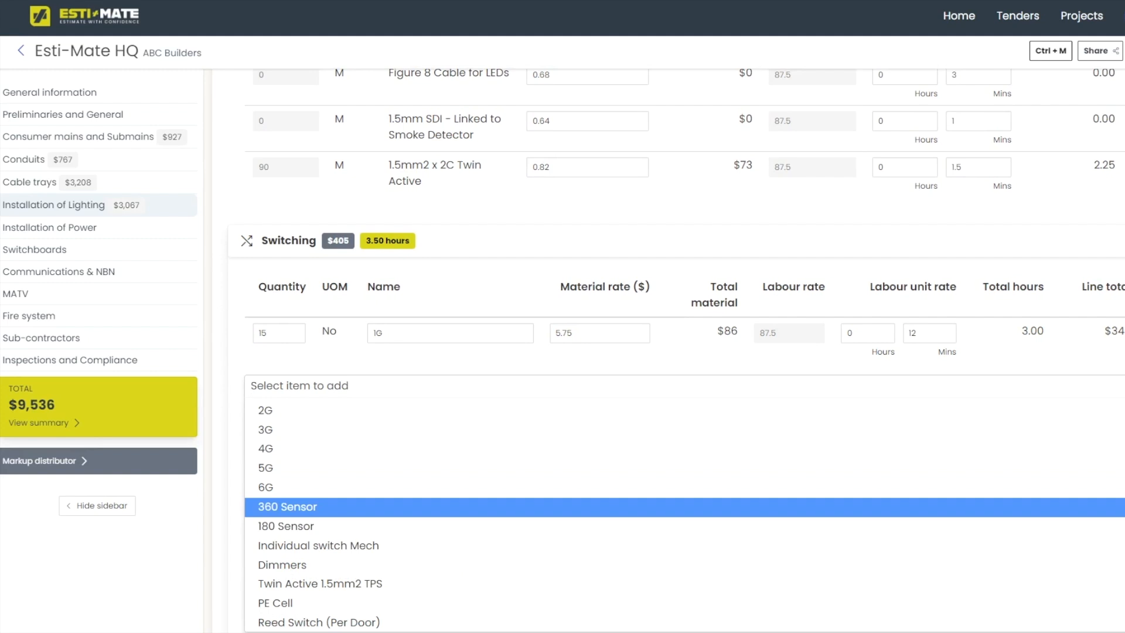
pyautogui.press('Return')
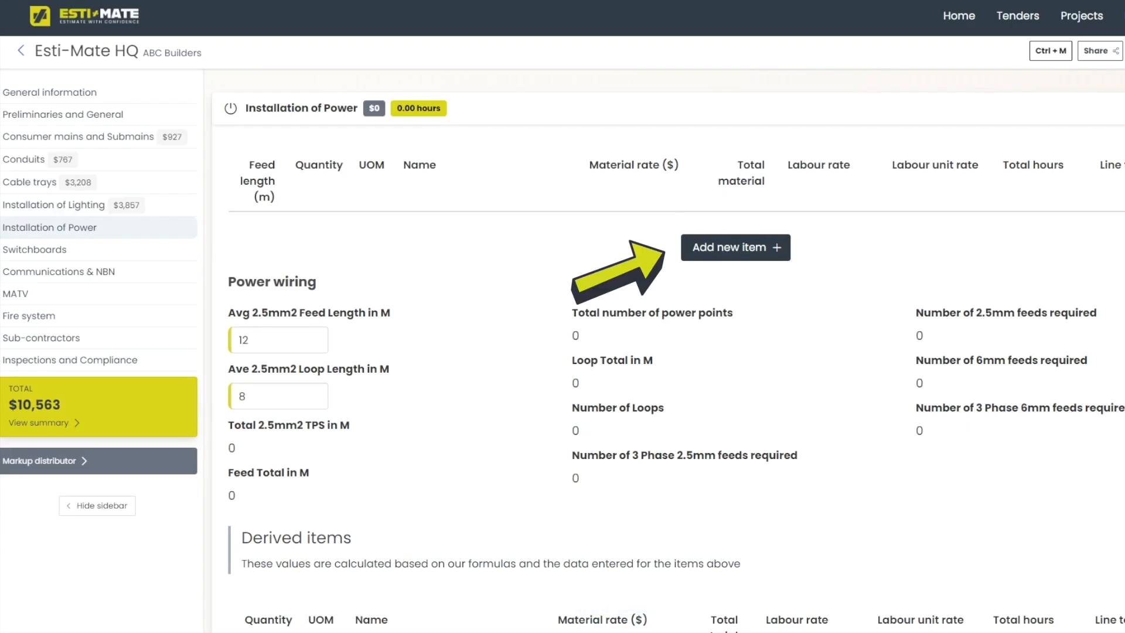
# Add Double GPO - Clipsal 2000/Trader to Installation of Power and clone it with its formula
pyautogui.click(735, 247)
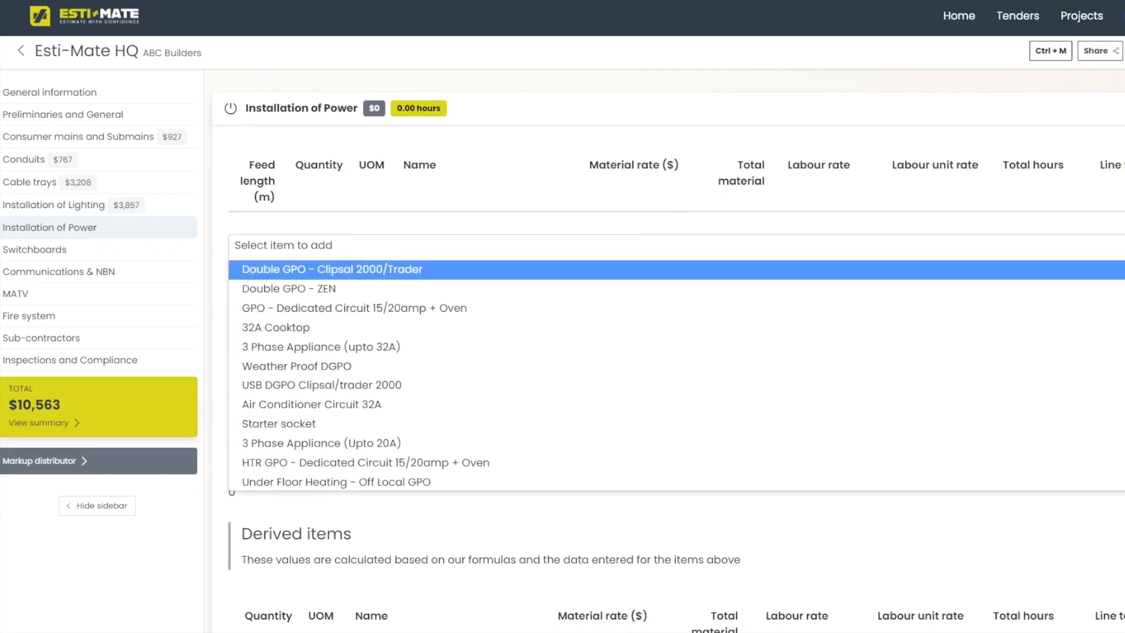
pyautogui.press('Return')
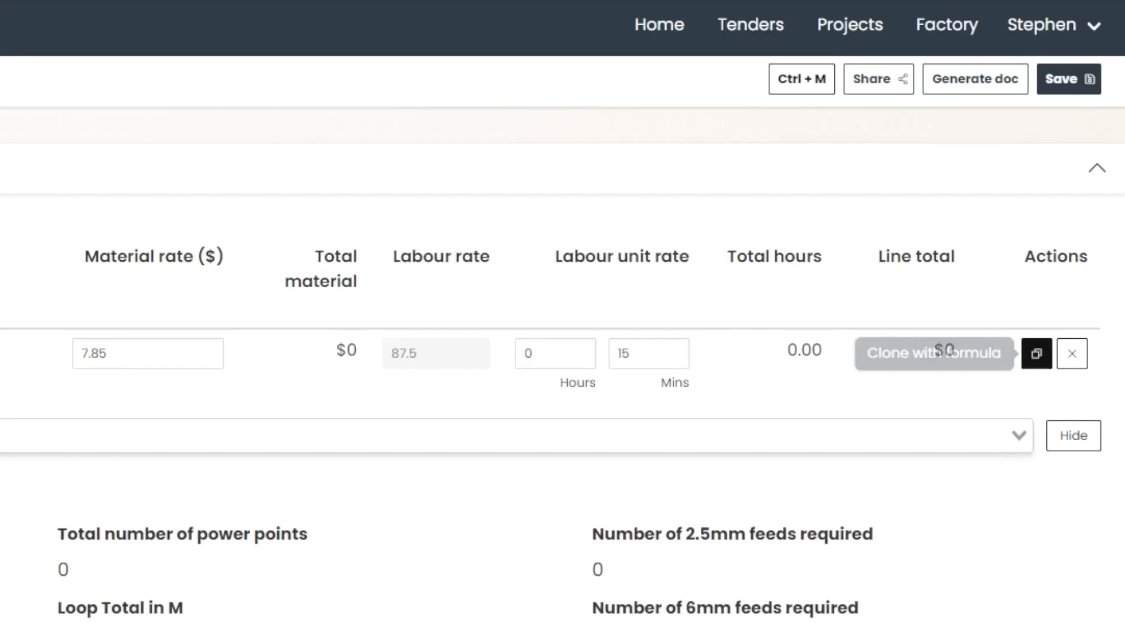
pyautogui.click(1036, 353)
# Rename the cloned power item as Single GPO - Clipsal 2000/Trader
pyautogui.doubleClick(424, 274)
pyautogui.write('sINGLE')
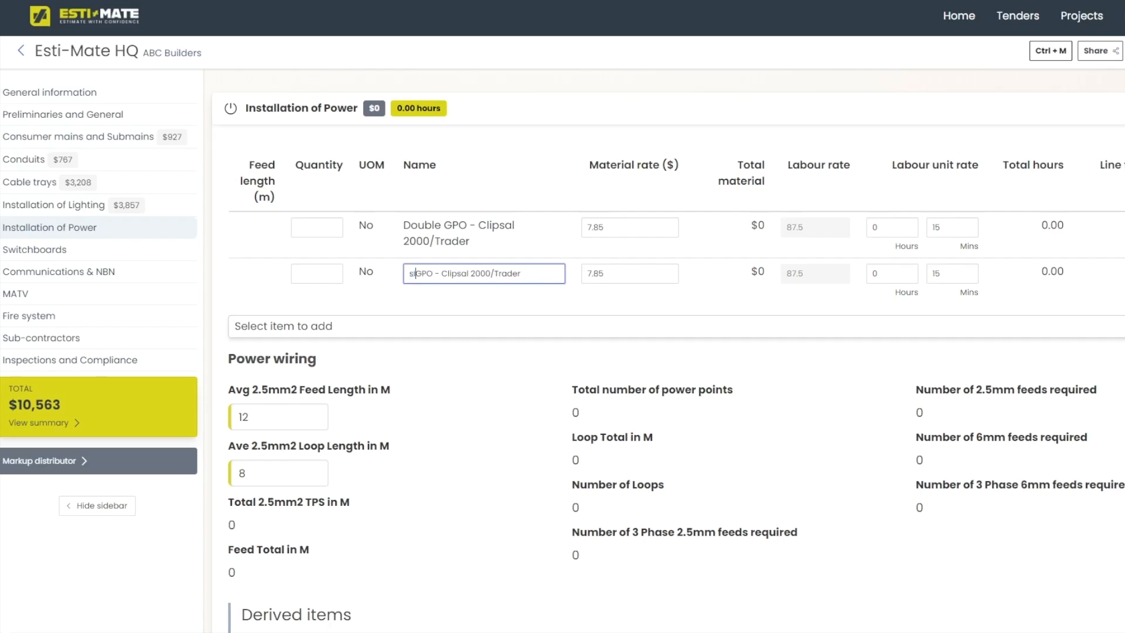
pyautogui.press('BackSpace')
pyautogui.press('BackSpace')
pyautogui.press('BackSpace')
pyautogui.press('BackSpace')
pyautogui.press('BackSpace')
pyautogui.press('BackSpace')
pyautogui.write('Single')
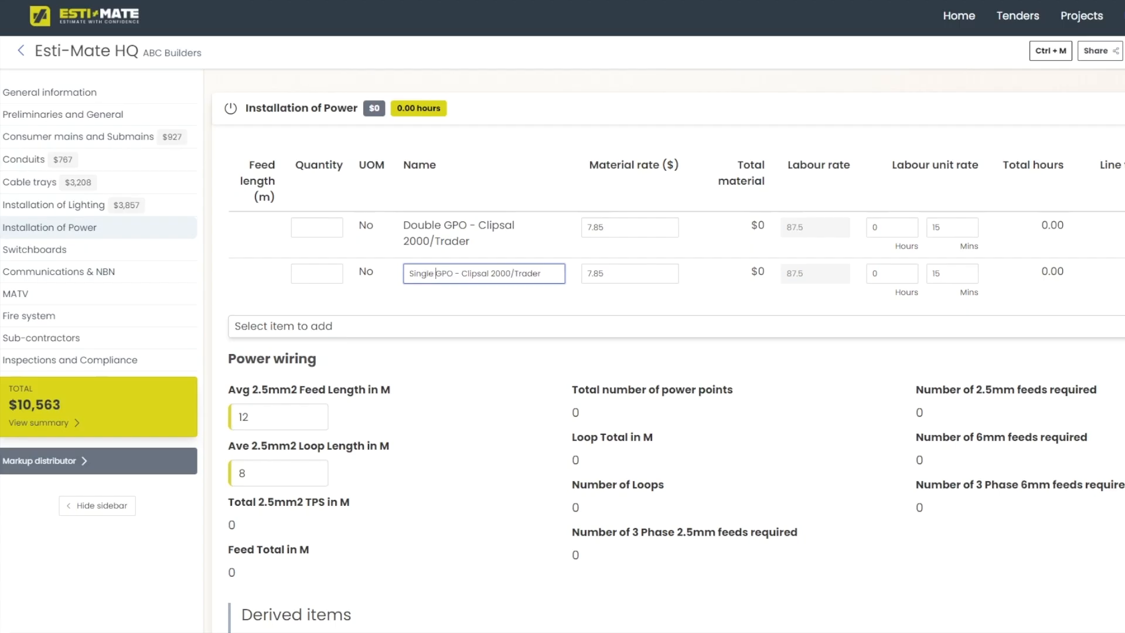
# Set the quantity of the Single GPO - Clipsal 2000/Trader item to 1
pyautogui.click(1123, 274)
pyautogui.click(317, 274)
pyautogui.write('1')
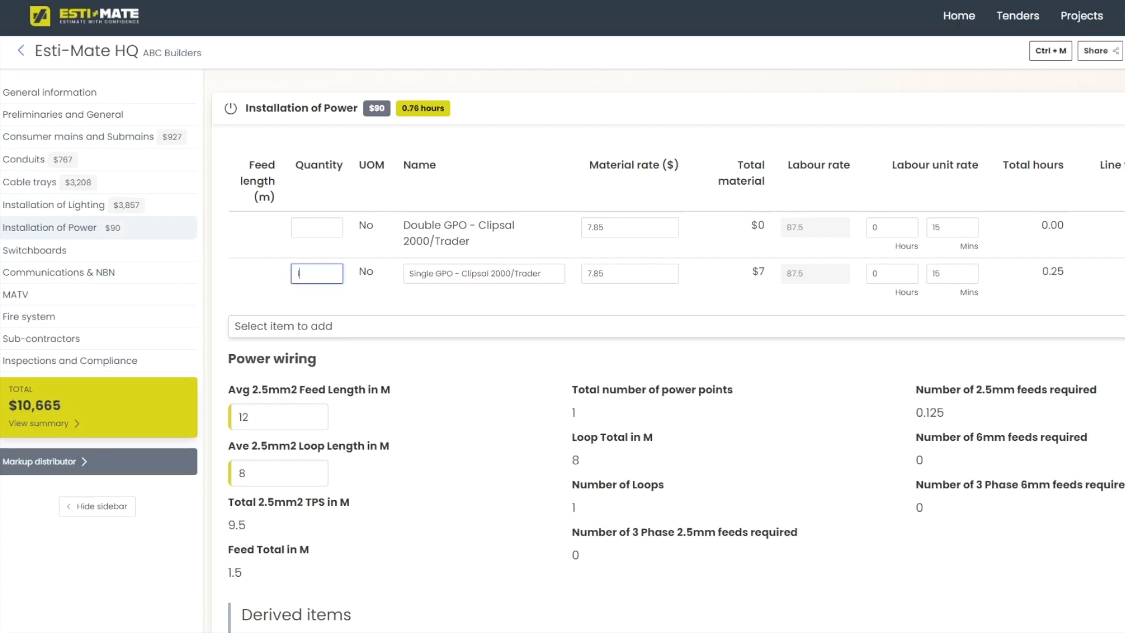
# In Power wiring, set the average 2.5mm2 feed length to 15 m and the average 2.5mm2 loop length to 9 m
pyautogui.scroll(-3, 668, 352)
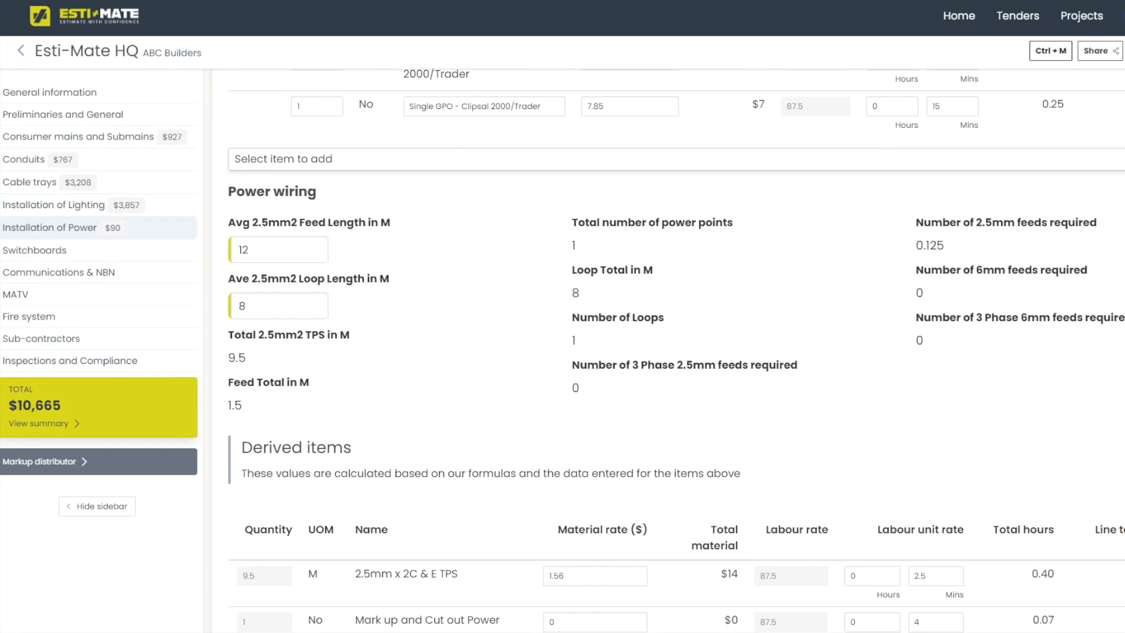
pyautogui.click(280, 250)
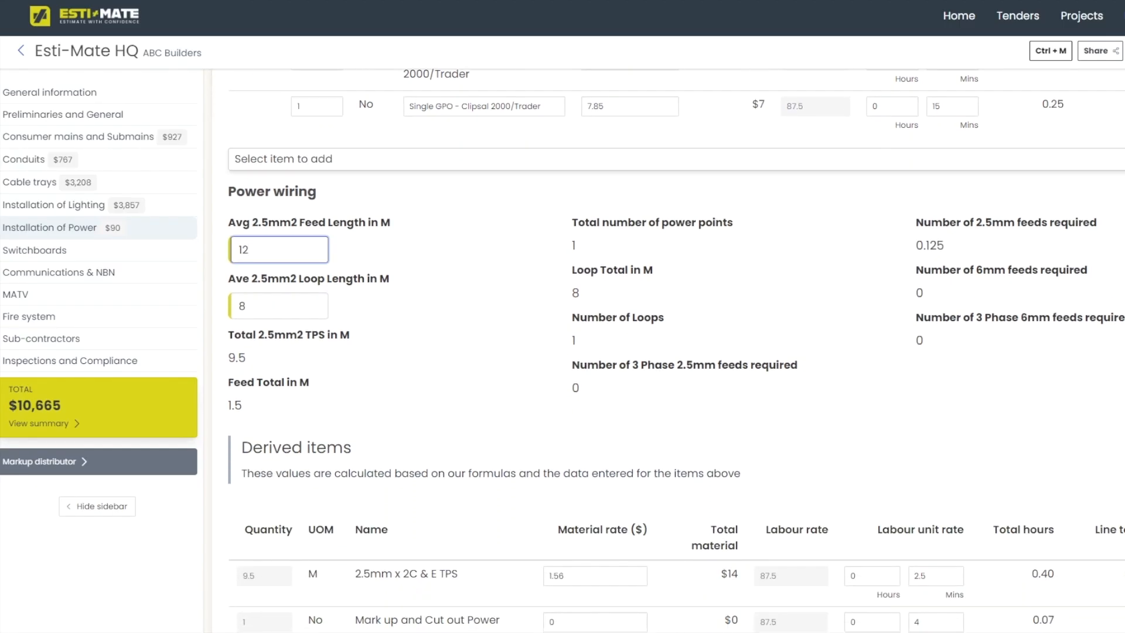
pyautogui.press('BackSpace')
pyautogui.write('5')
pyautogui.press('Tab')
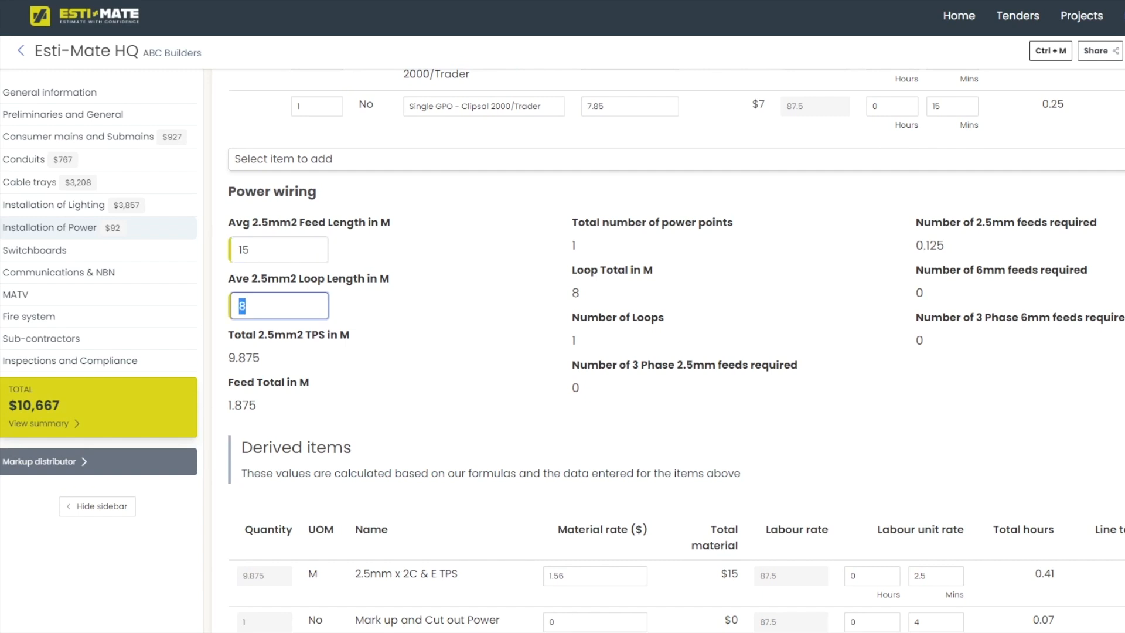
pyautogui.write('9')
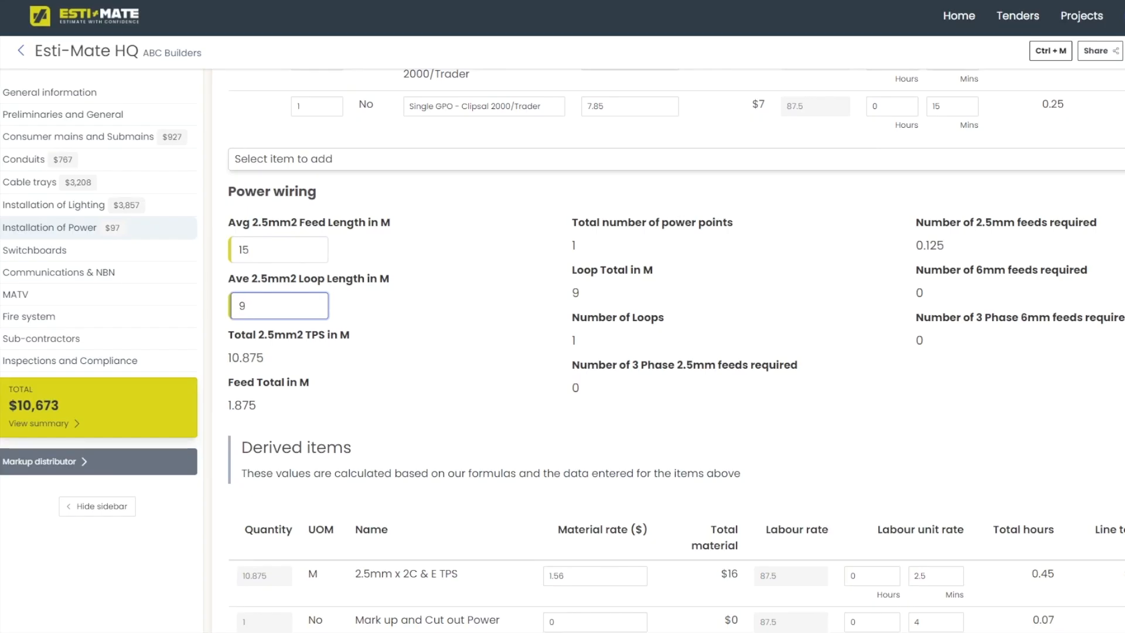
pyautogui.scroll(-5, 674, 351)
pyautogui.scroll(-2, 674, 352)
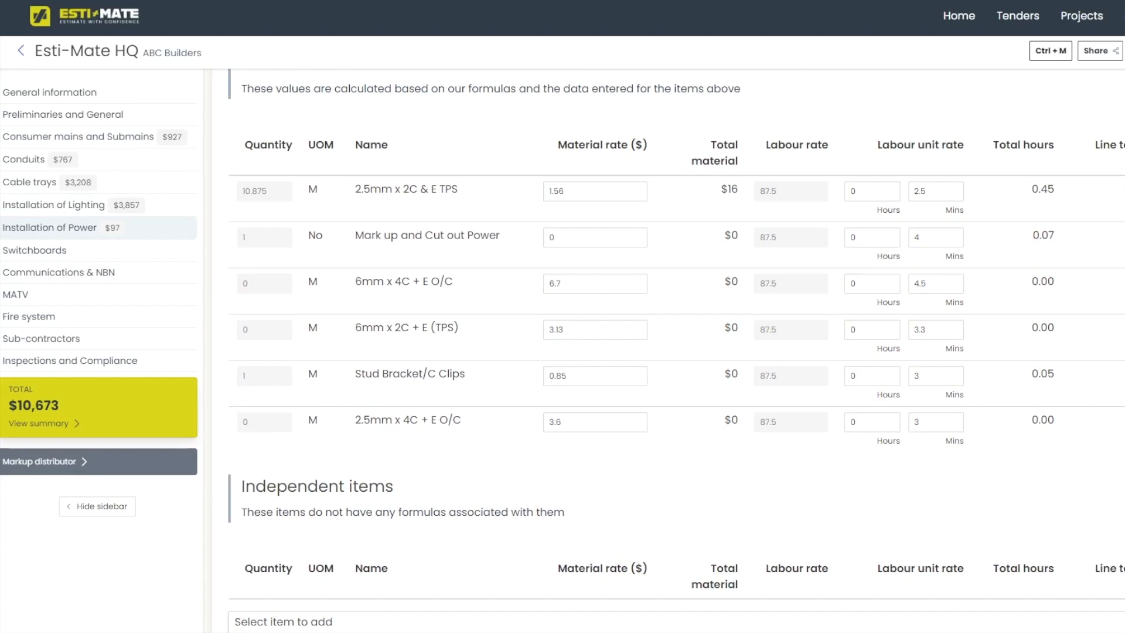
pyautogui.scroll(-3, 674, 352)
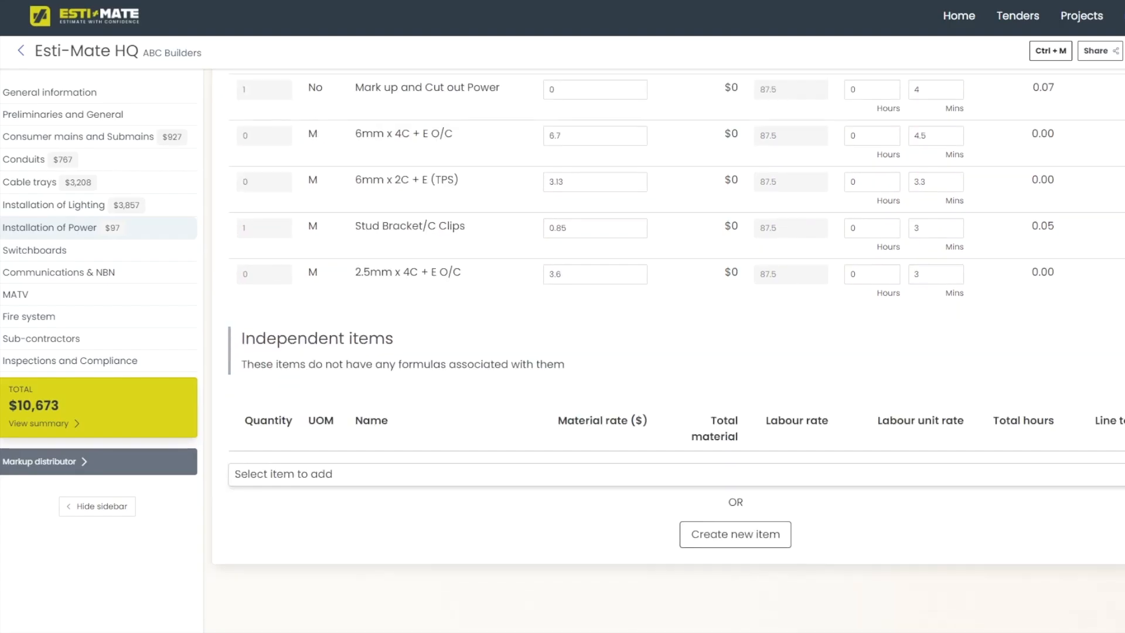
pyautogui.click(674, 474)
pyautogui.click(741, 535)
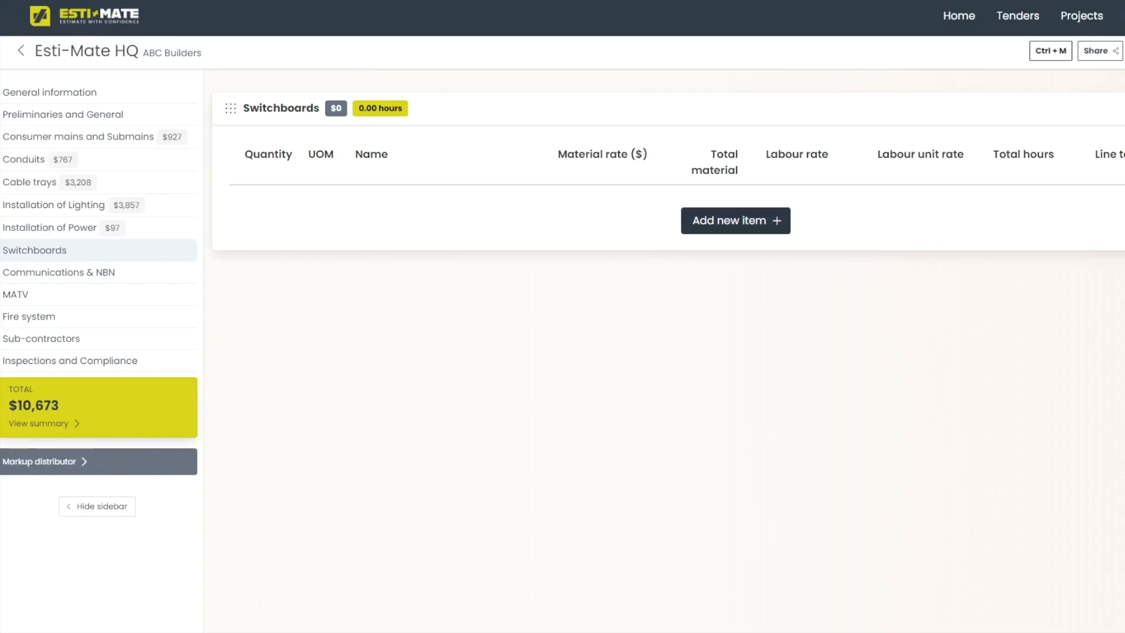
# Add the MSB item to the Switchboards section with a quantity of 1
pyautogui.click(735, 221)
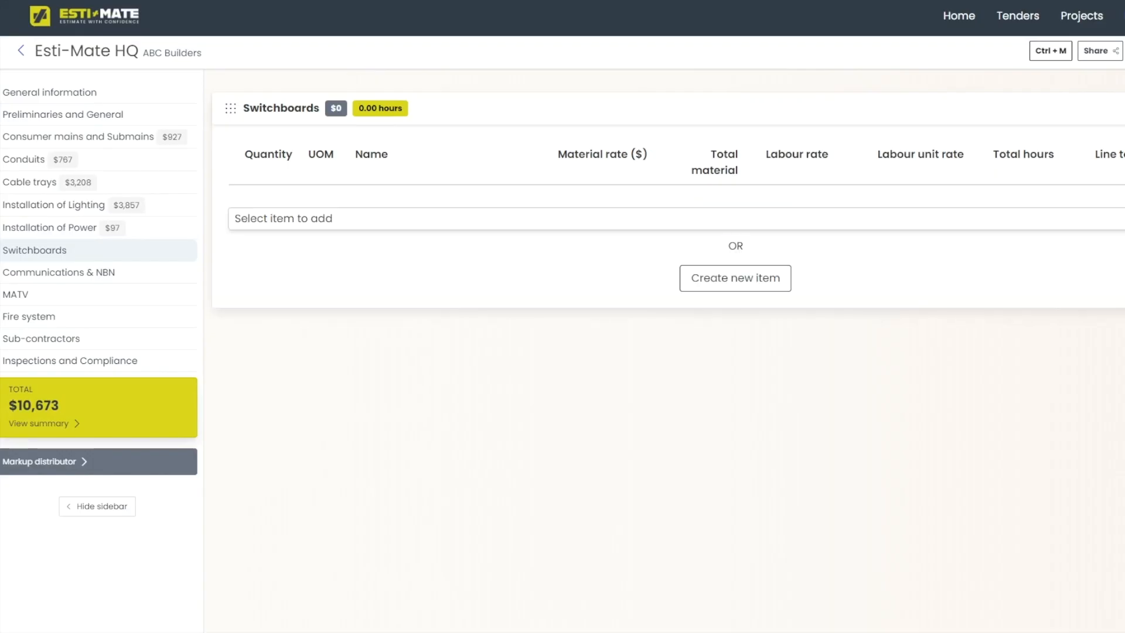
pyautogui.click(736, 221)
pyautogui.click(253, 262)
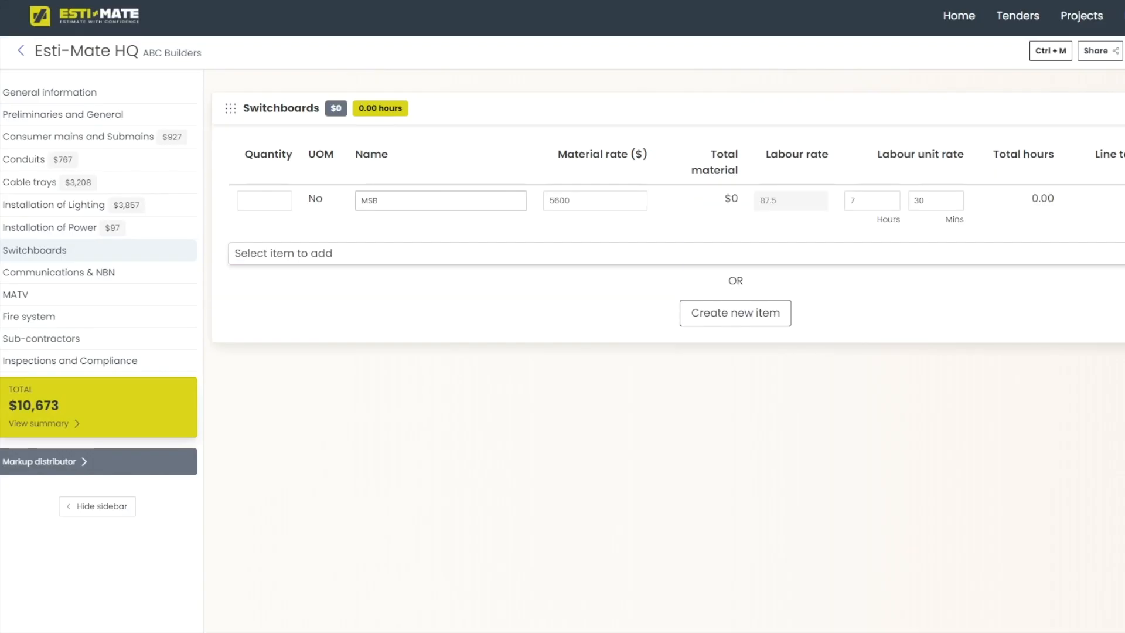
pyautogui.click(264, 200)
pyautogui.write('1')
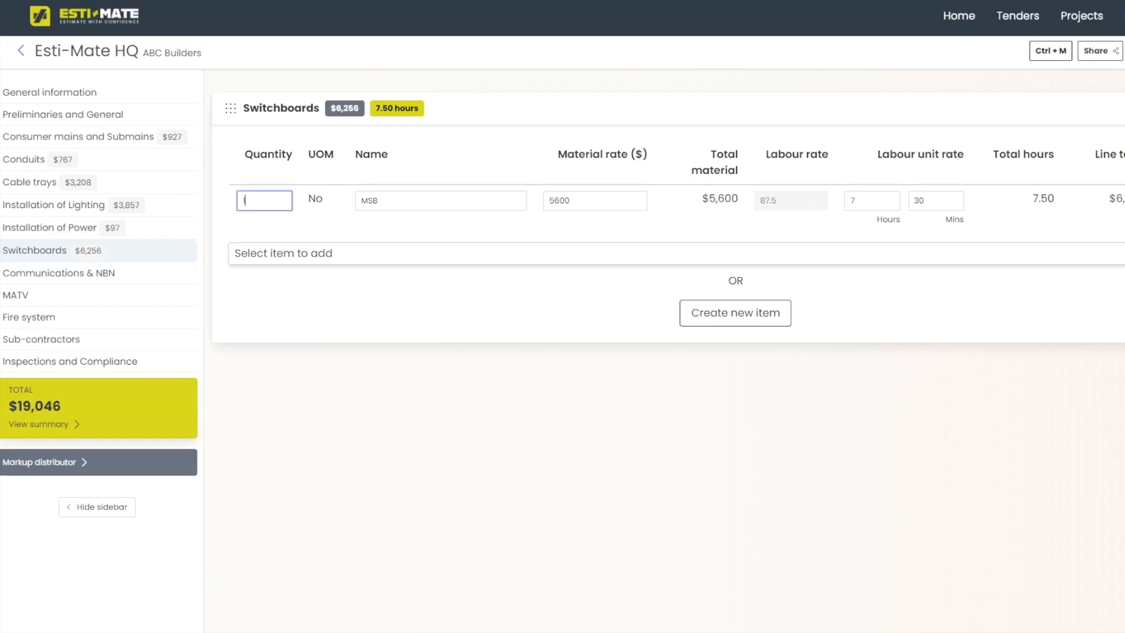
pyautogui.click(595, 200)
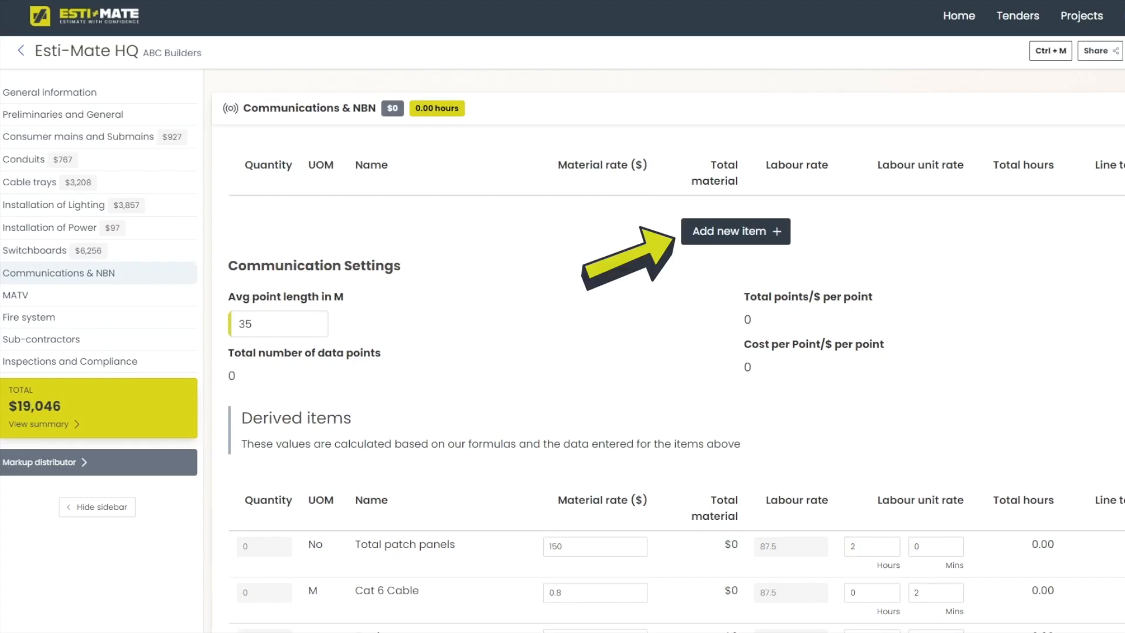
# Add 15 Single Data Points to Communications & NBN and set the average point length to 40 m
pyautogui.click(735, 231)
pyautogui.click(735, 230)
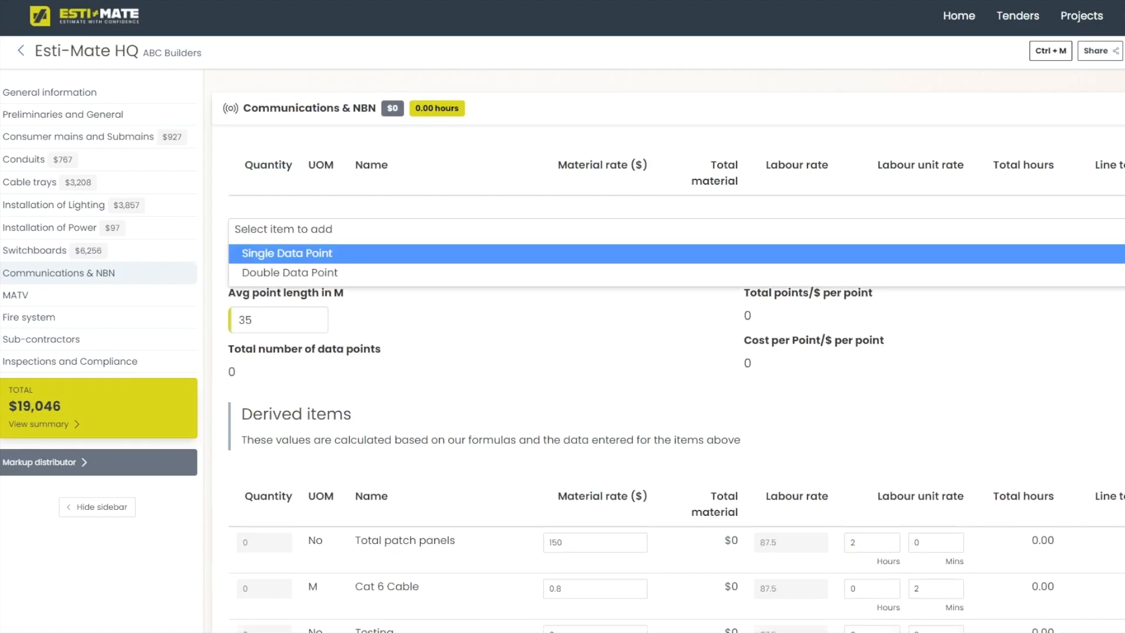
pyautogui.press('Return')
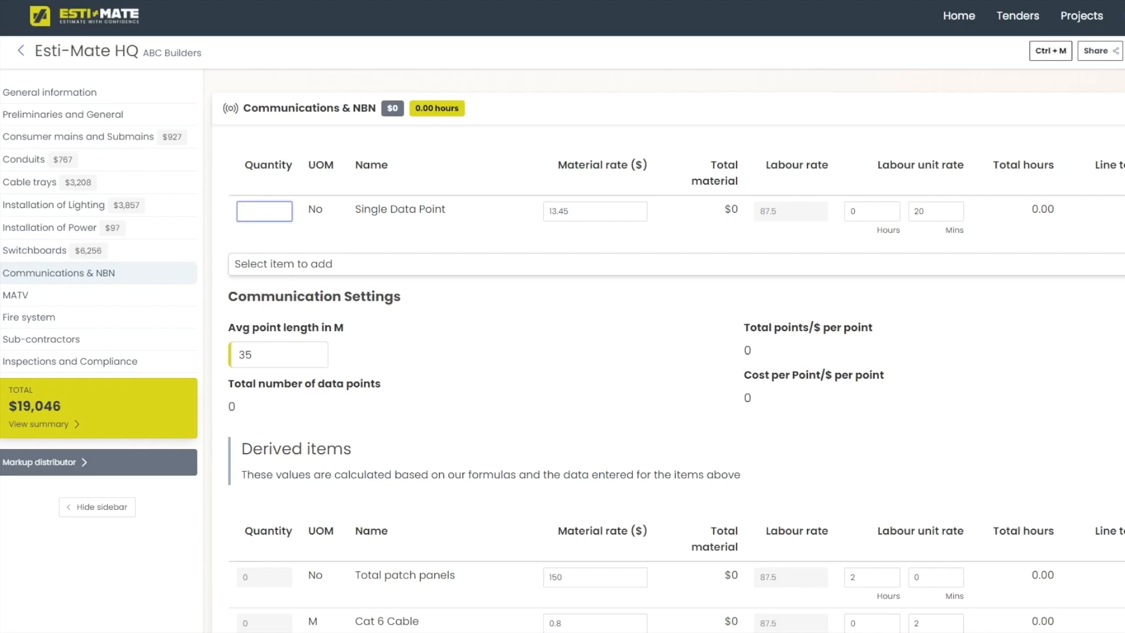
pyautogui.write('15')
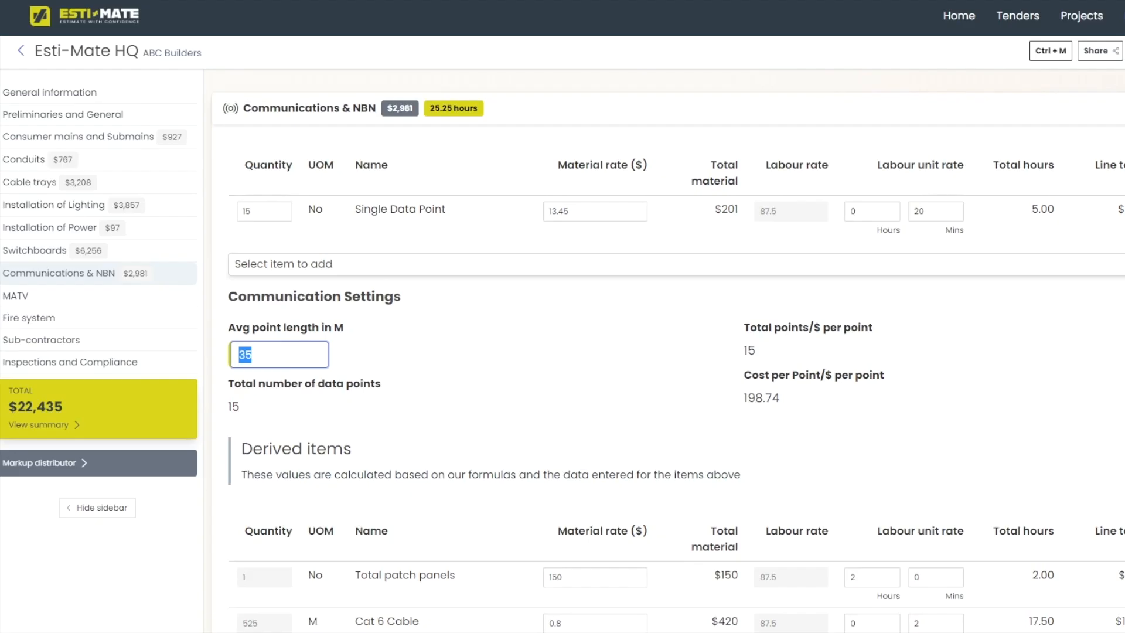
pyautogui.write('40')
# Add the Comms Rack to the independent items of Communications & NBN with a quantity of 1
pyautogui.scroll(-2, 668, 352)
pyautogui.scroll(-4, 668, 351)
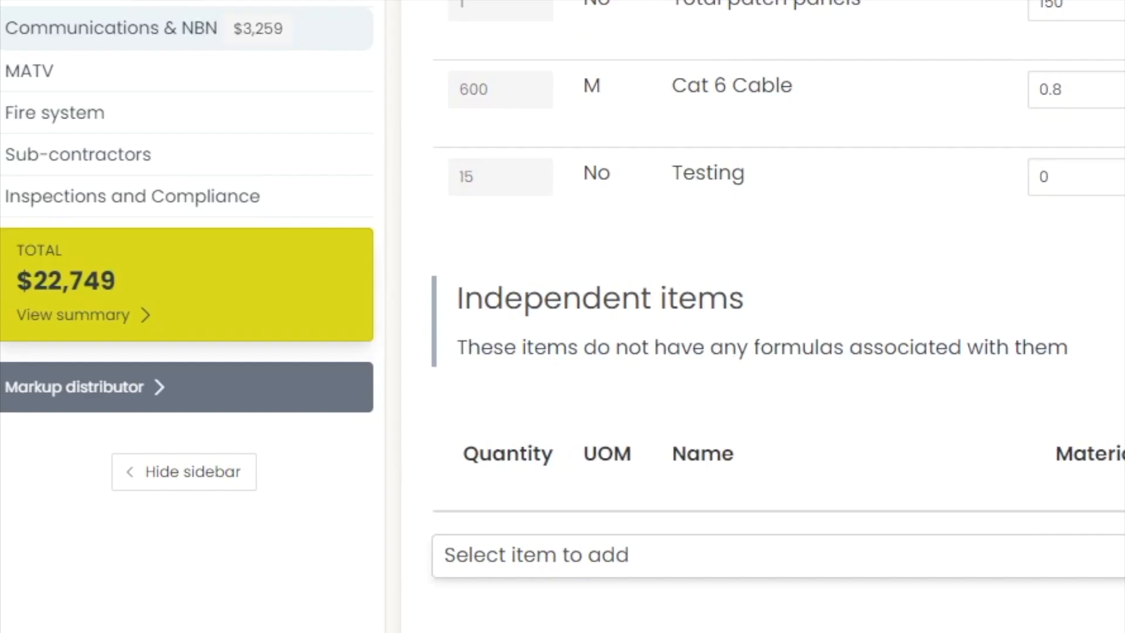
pyautogui.press('Down')
pyautogui.press('Down')
pyautogui.press('Down')
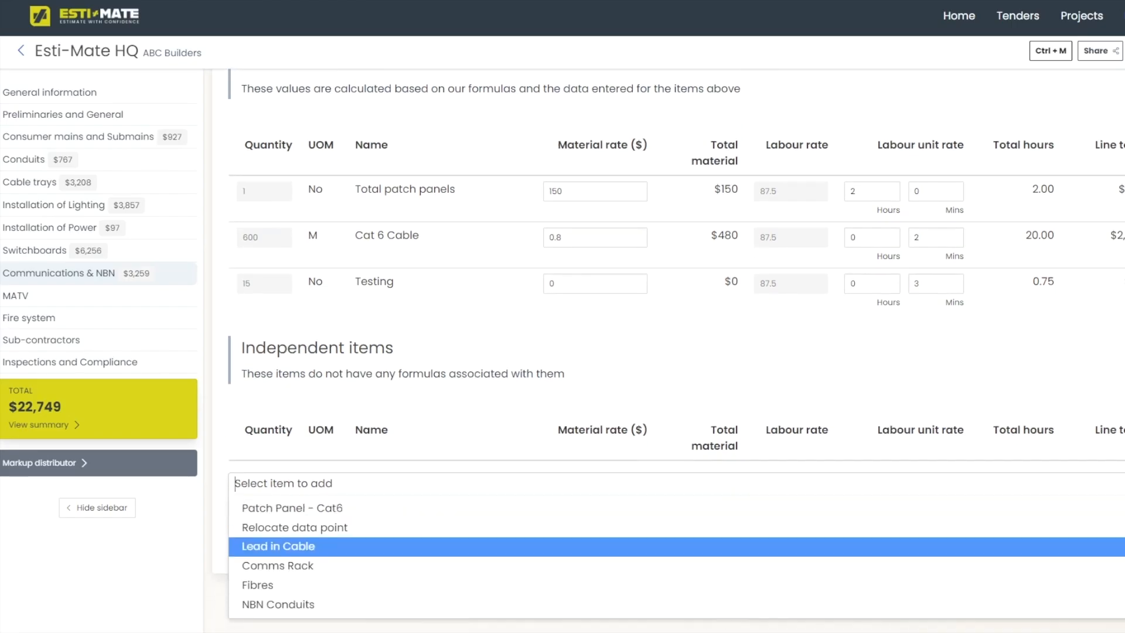
pyautogui.press('Down')
pyautogui.press('Return')
pyautogui.write('1')
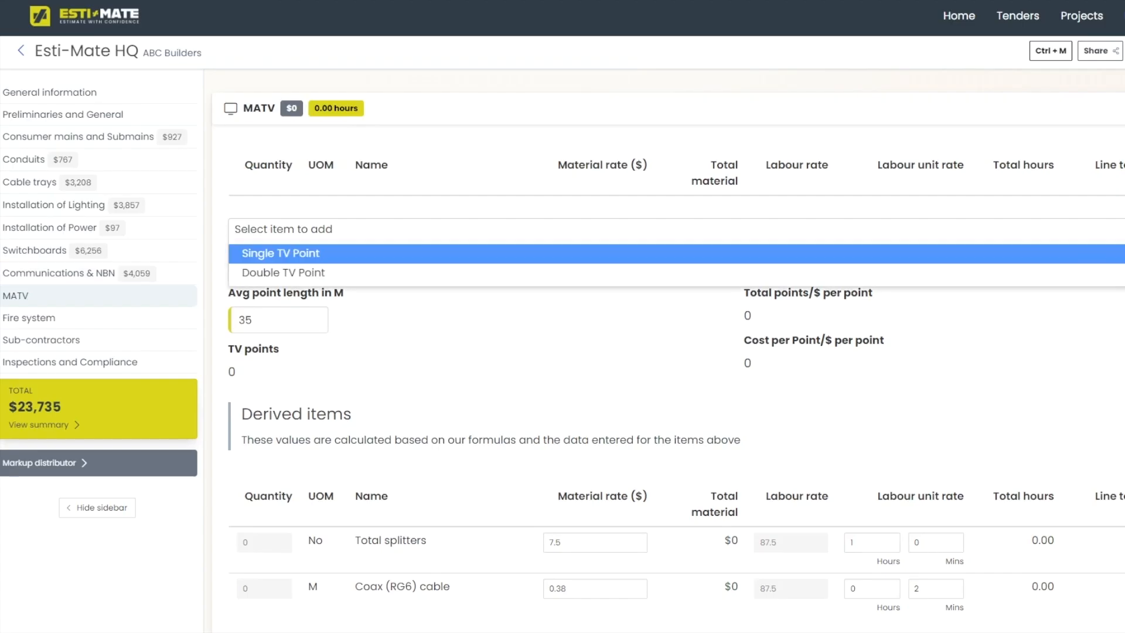
# Add 12 Single TV Points to the MATV section and set the average point length to 30 m
pyautogui.press('Return')
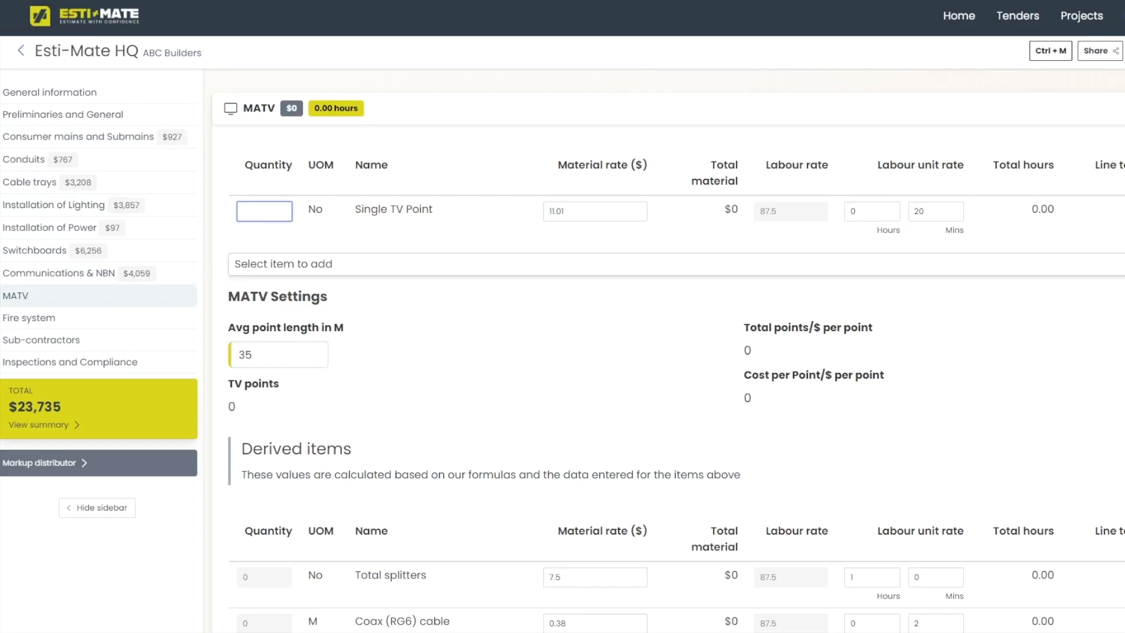
pyautogui.write('12')
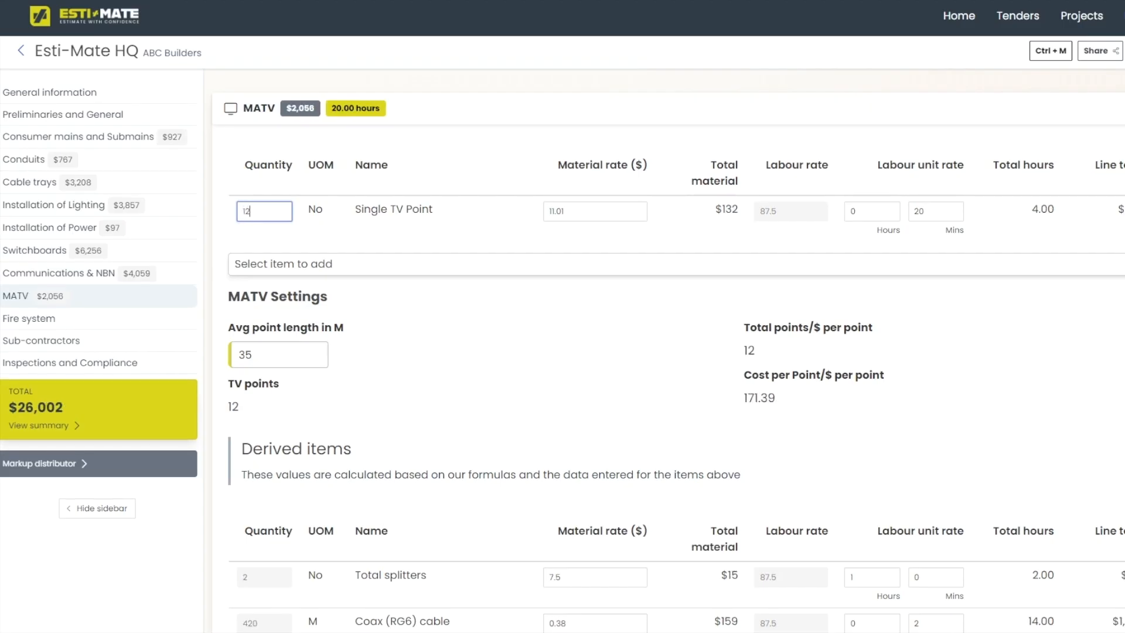
pyautogui.click(580, 211)
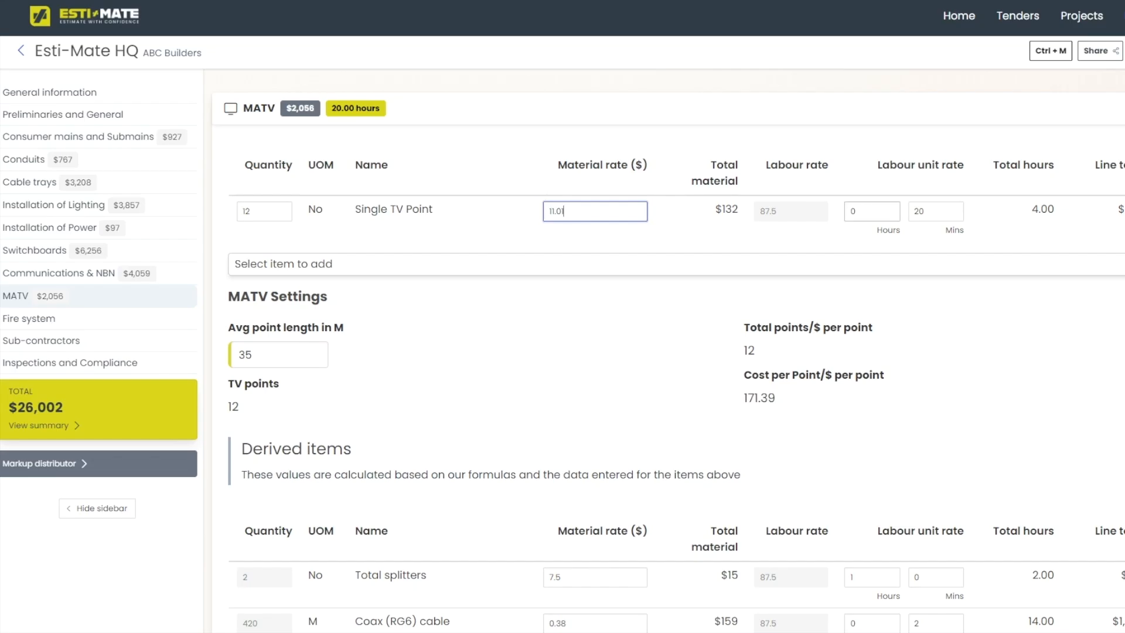
pyautogui.click(937, 212)
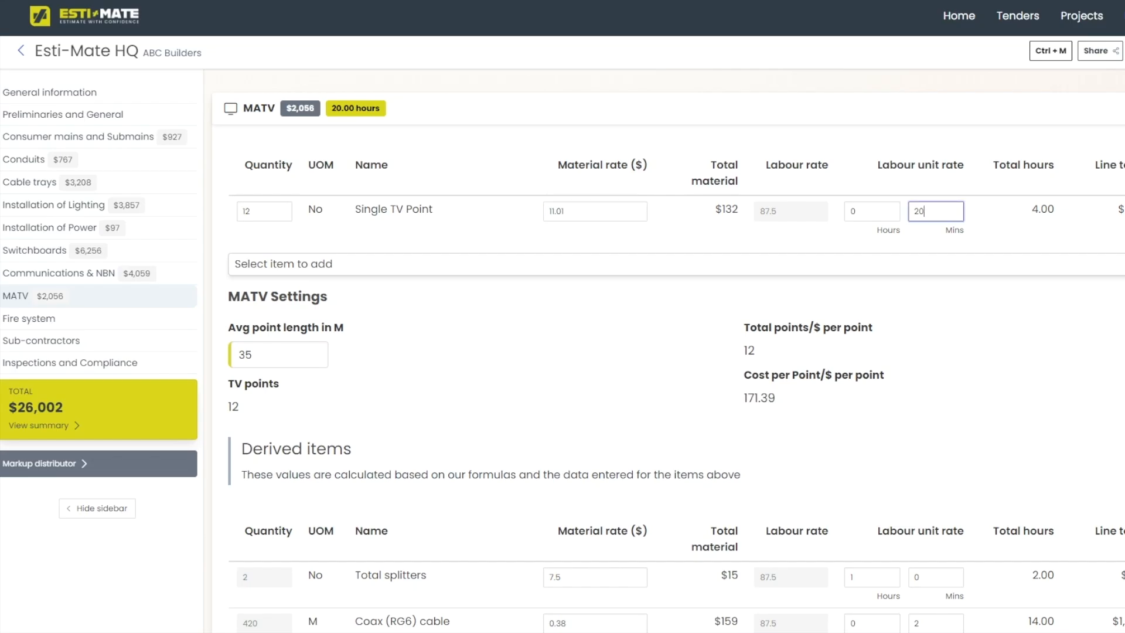
pyautogui.doubleClick(255, 355)
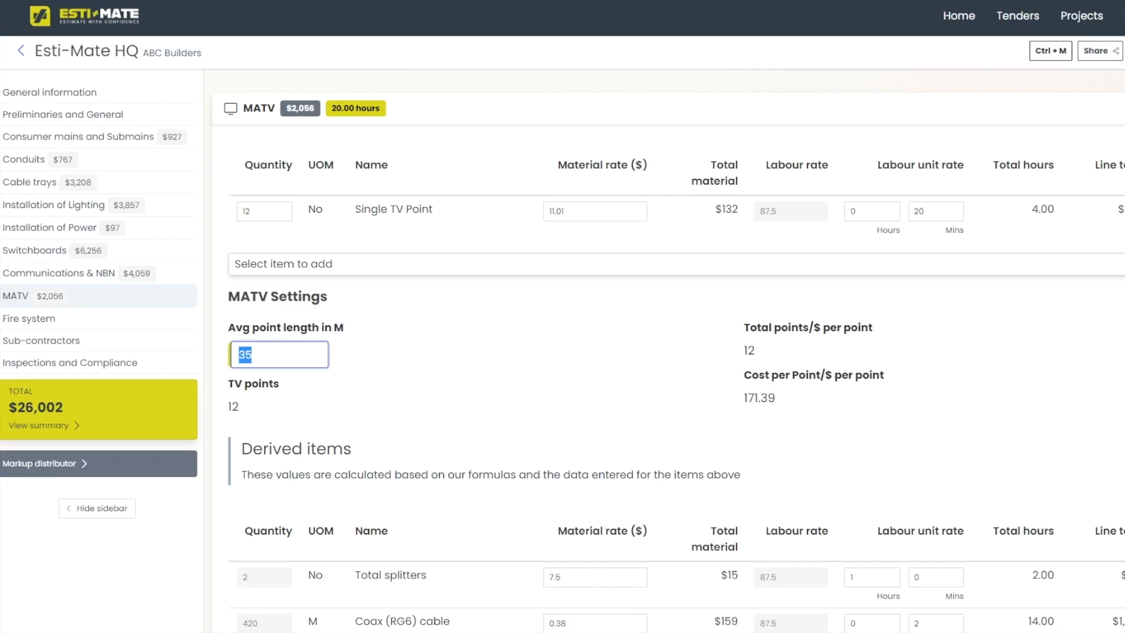
pyautogui.write('30')
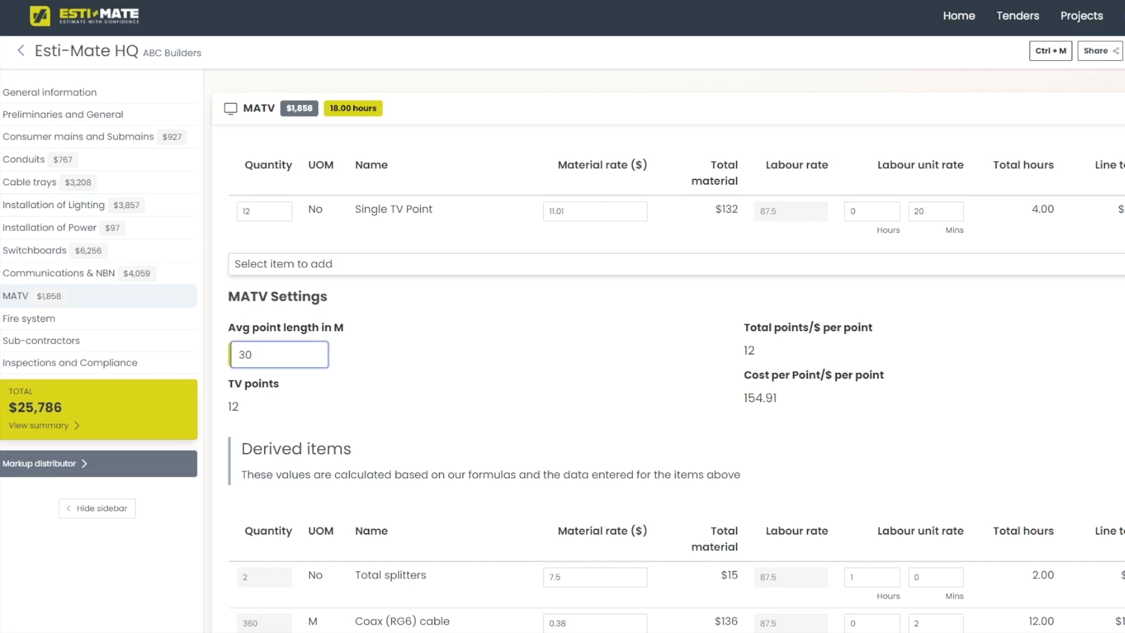
# Add an item from the predefined list to the independent items of the MATV section
pyautogui.scroll(-1, 667, 349)
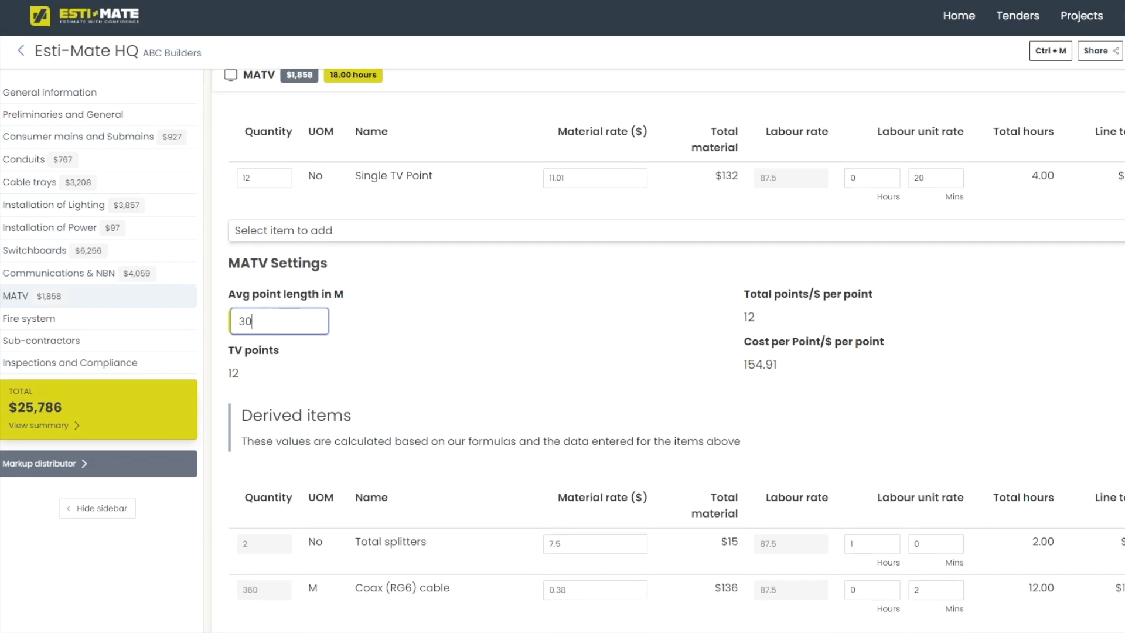
pyautogui.scroll(-5, 669, 350)
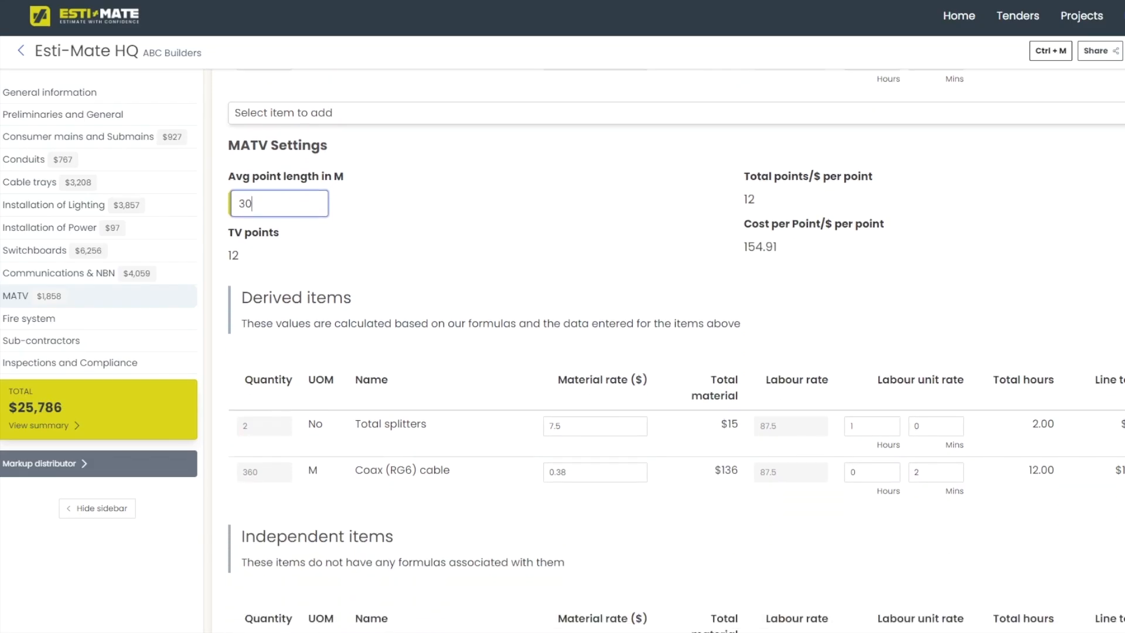
pyautogui.scroll(-1, 671, 350)
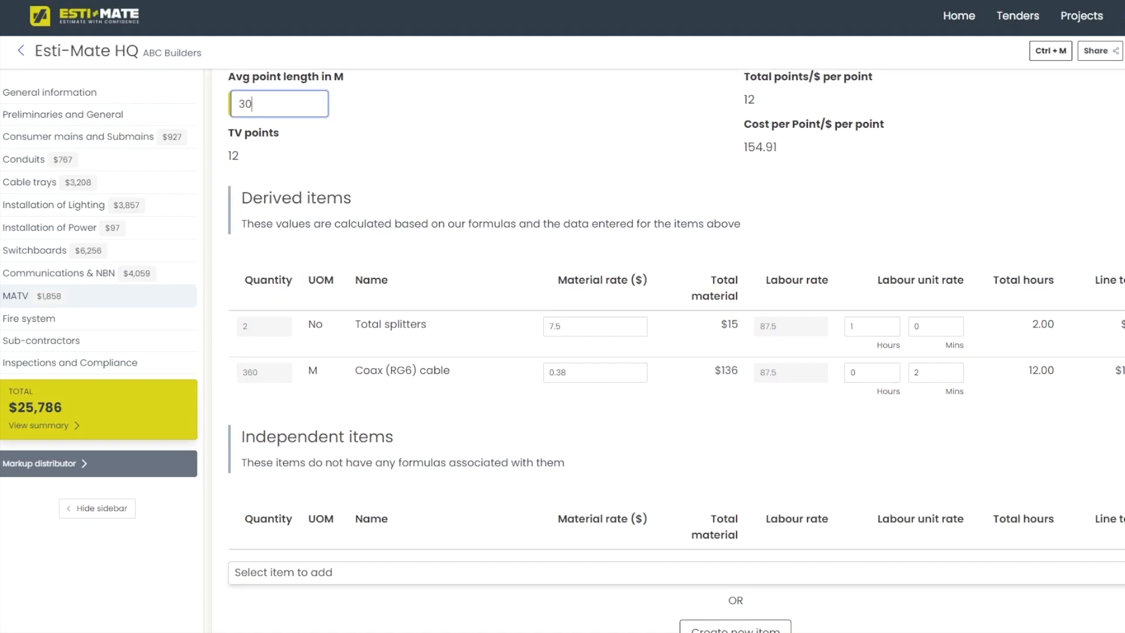
pyautogui.scroll(-3, 671, 350)
pyautogui.click(737, 475)
pyautogui.press('Down')
pyautogui.press('Down')
pyautogui.press('Down')
pyautogui.press('Return')
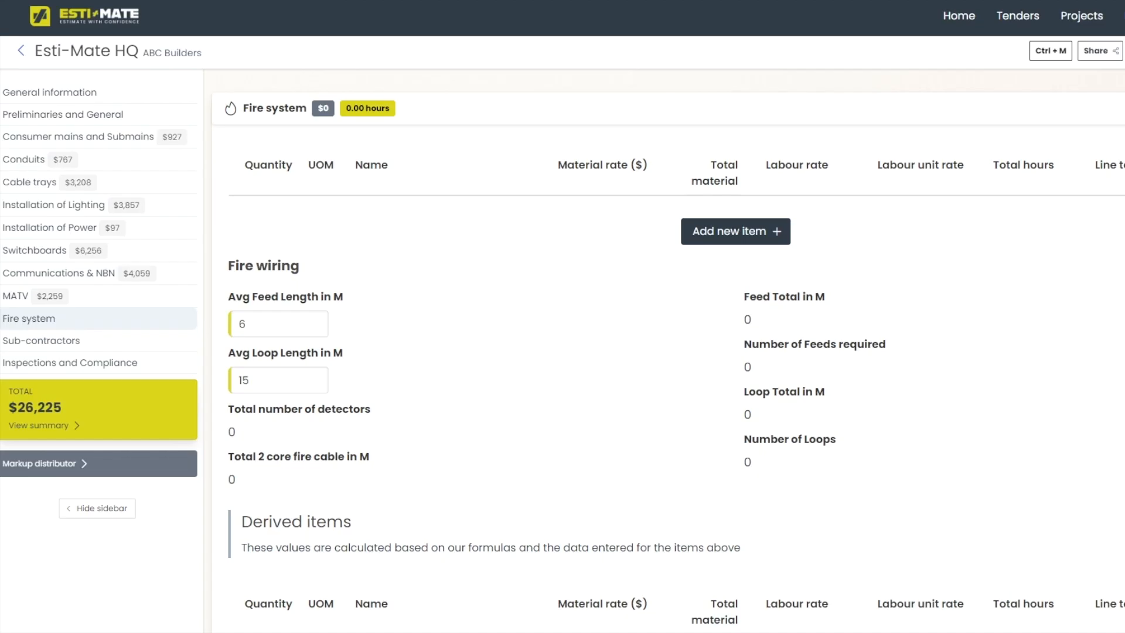
# Add Detectors (Thermal and Smoke) to the Fire system section with a quantity of 21
pyautogui.click(735, 232)
pyautogui.click(735, 229)
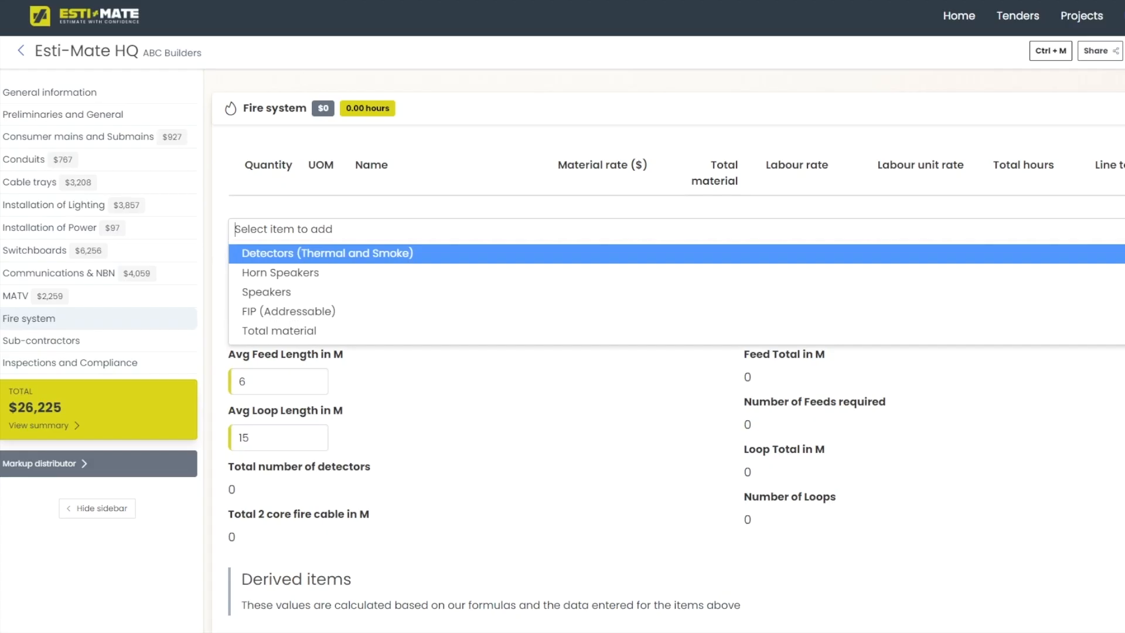
pyautogui.press('Return')
pyautogui.click(264, 212)
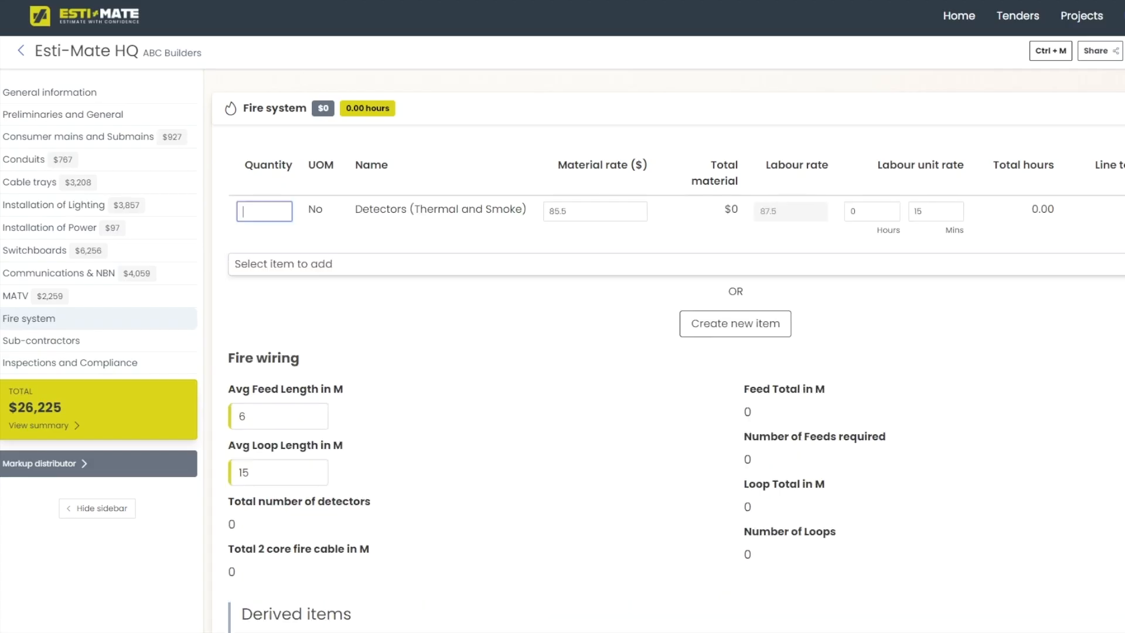
pyautogui.write('21')
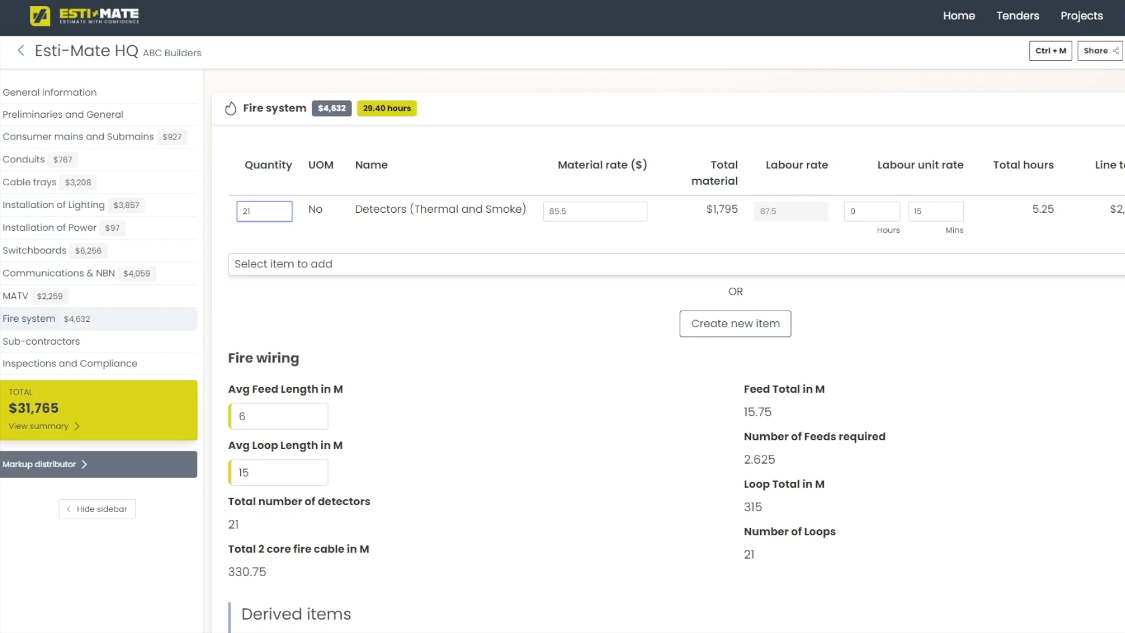
# Set the average feed length to 10 m and the average loop length to 12 m in the Fire wiring settings
pyautogui.scroll(-1, 669, 351)
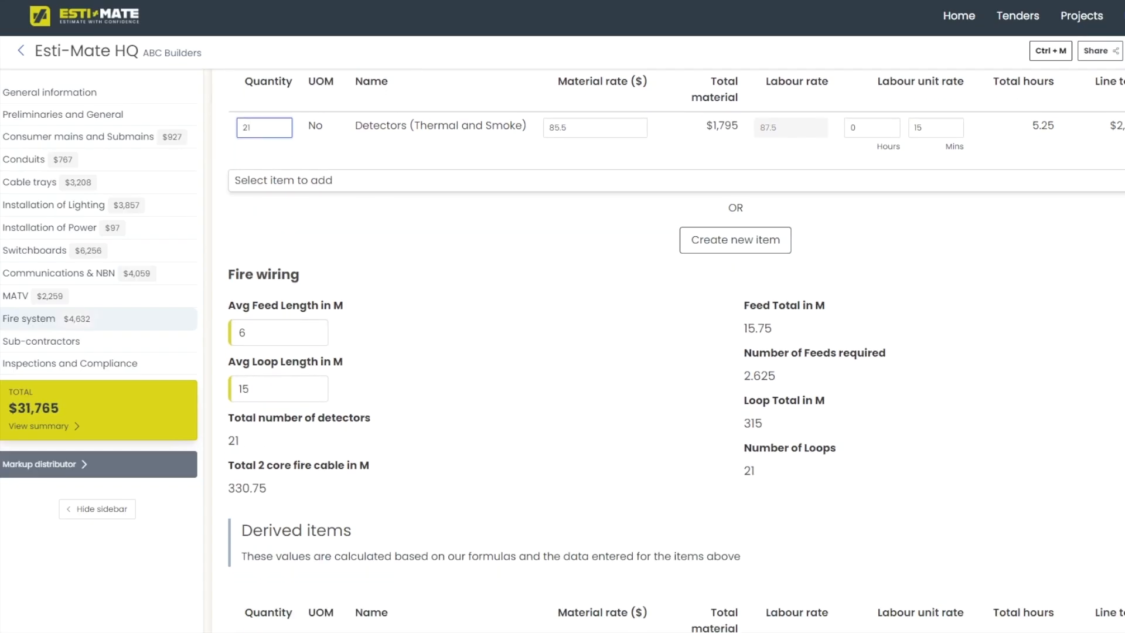
pyautogui.moveTo(258, 333); pyautogui.dragTo(236, 333)
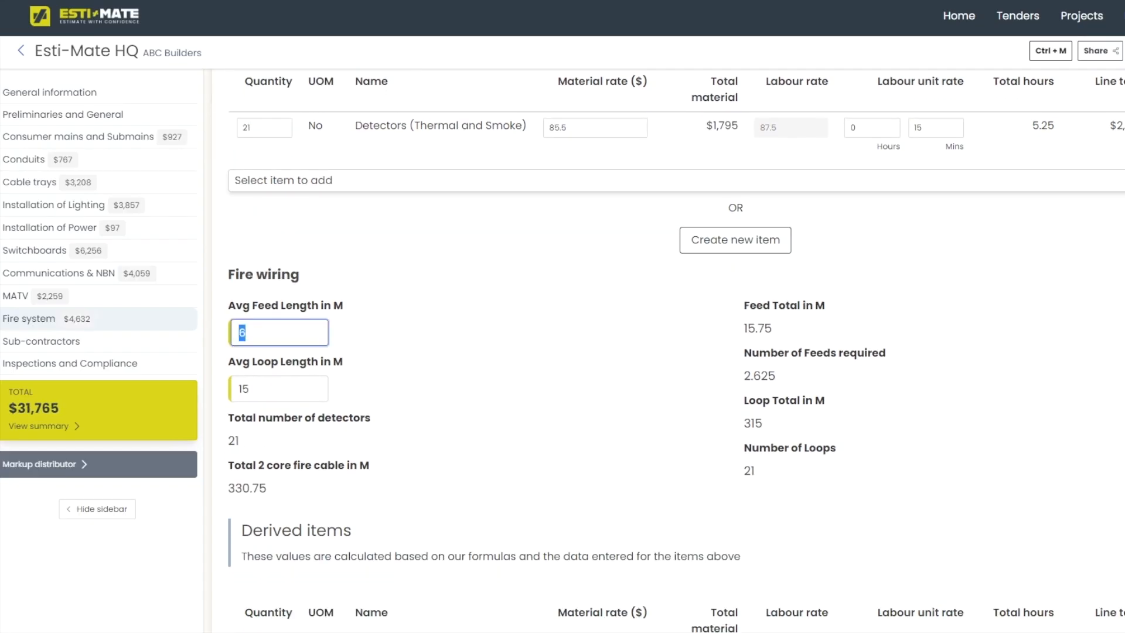
pyautogui.write('10')
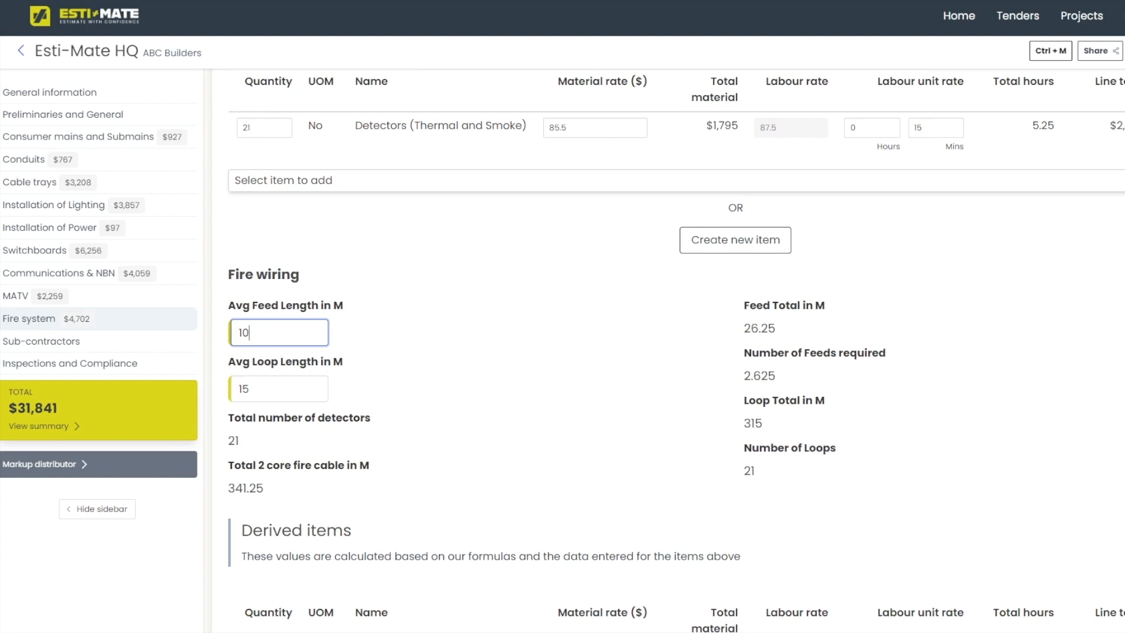
pyautogui.press('Tab')
pyautogui.write('12')
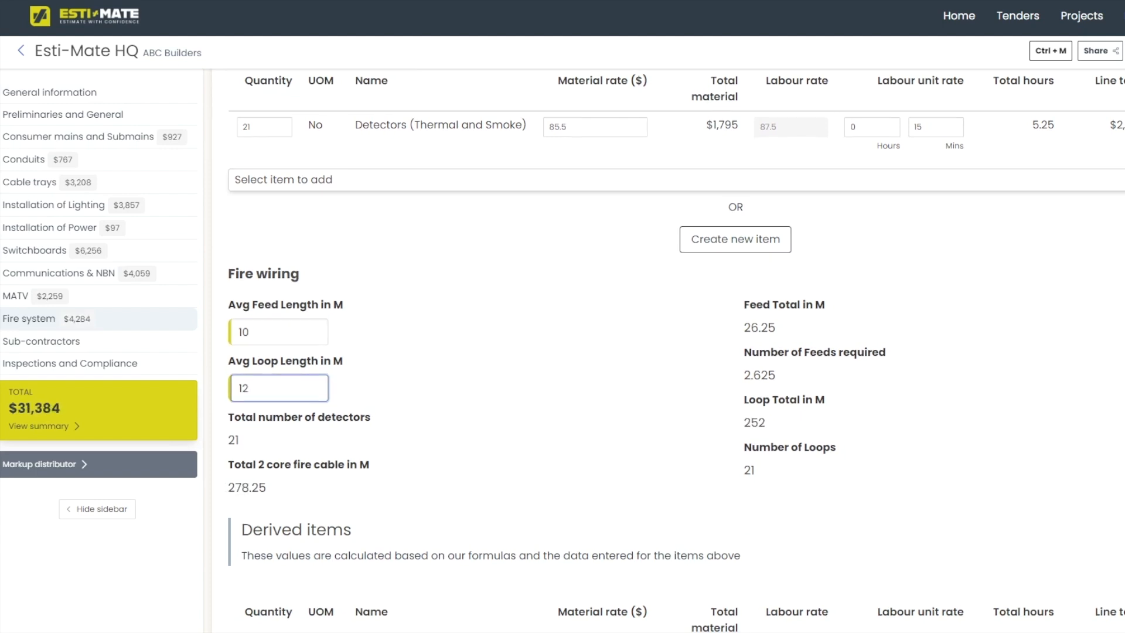
pyautogui.scroll(-3, 674, 352)
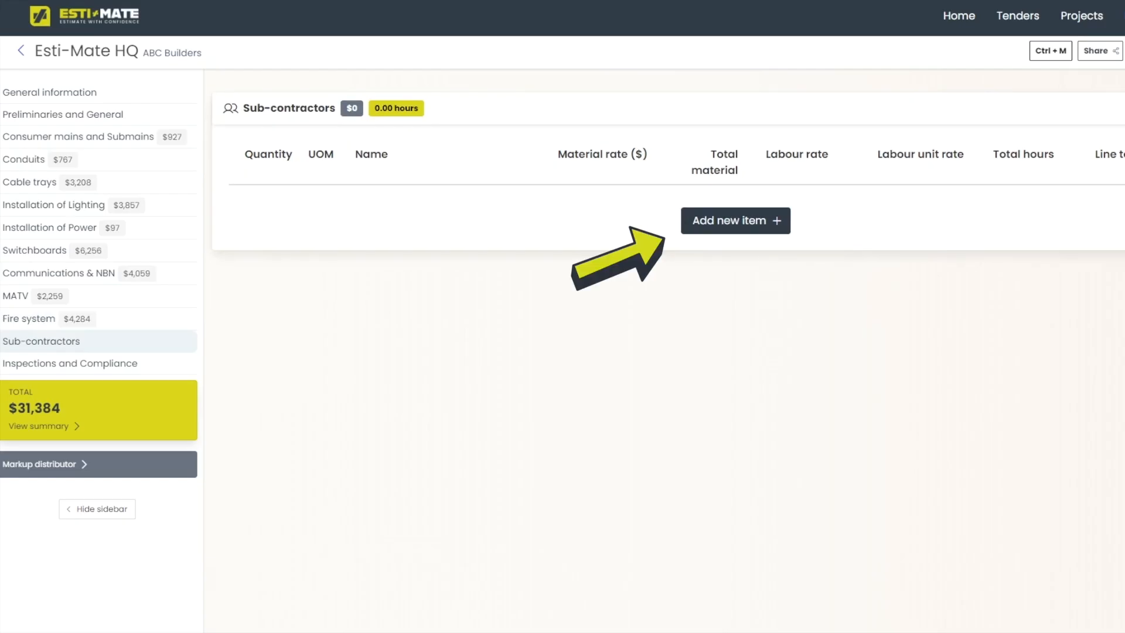
# Add the predefined CCTV item to the Sub-contractors section with a quantity of 1
pyautogui.click(735, 220)
pyautogui.click(735, 219)
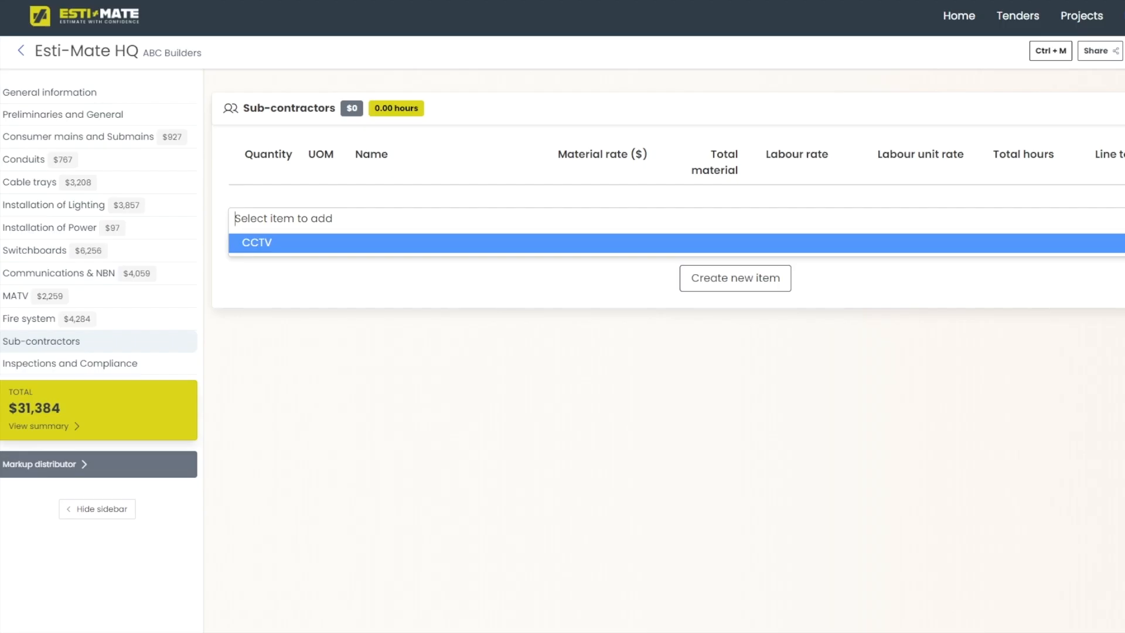
pyautogui.press('Return')
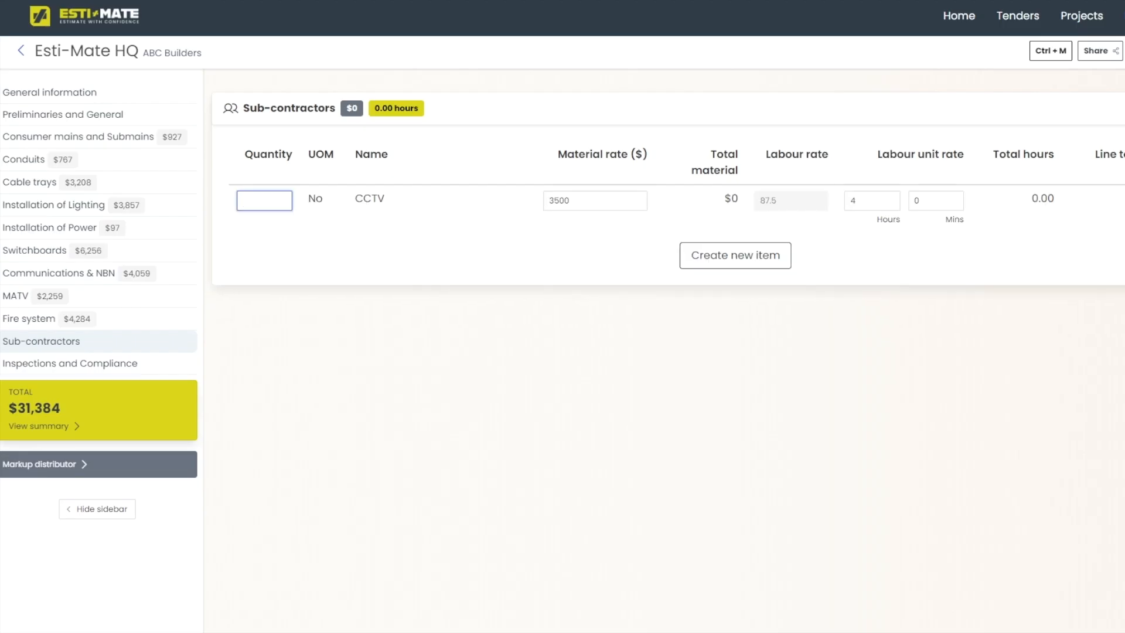
pyautogui.write('1')
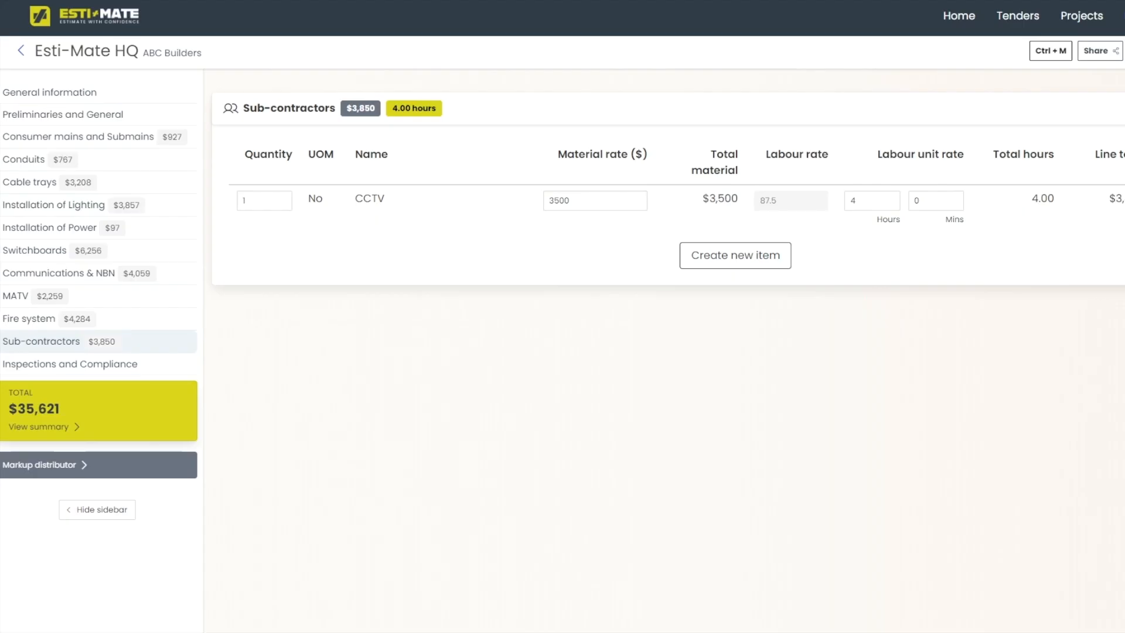
# Add an item from the predefined list to the Inspections and Compliance section
pyautogui.click(71, 364)
pyautogui.click(735, 221)
pyautogui.click(735, 219)
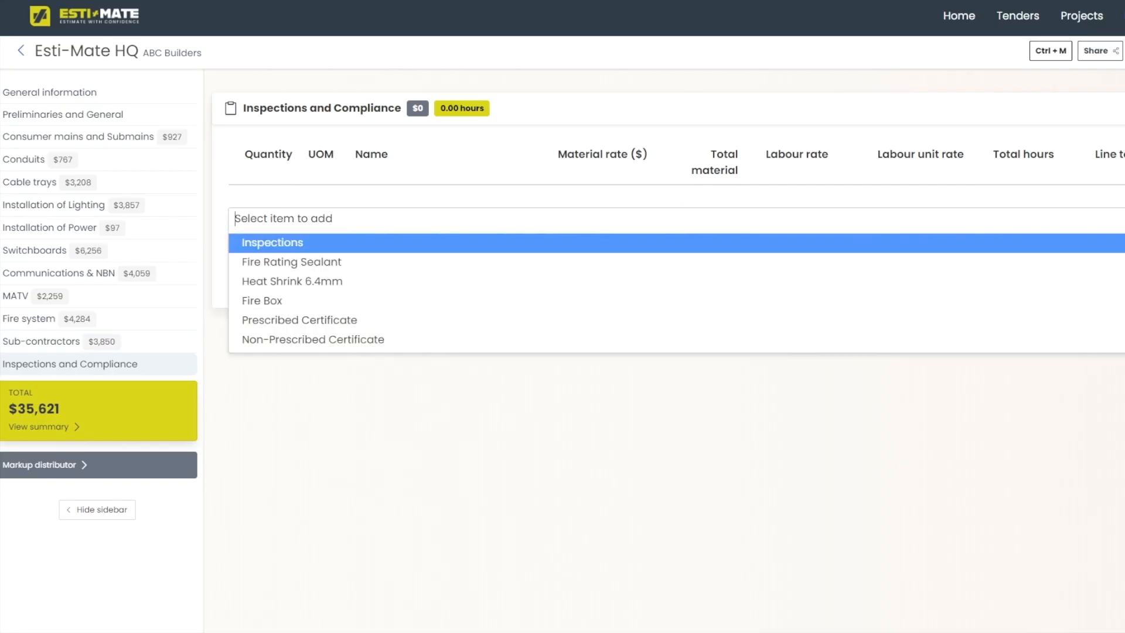
pyautogui.press('Return')
pyautogui.press('Down')
pyautogui.press('Down')
pyautogui.press('Down')
pyautogui.press('Down')
pyautogui.press('Return')
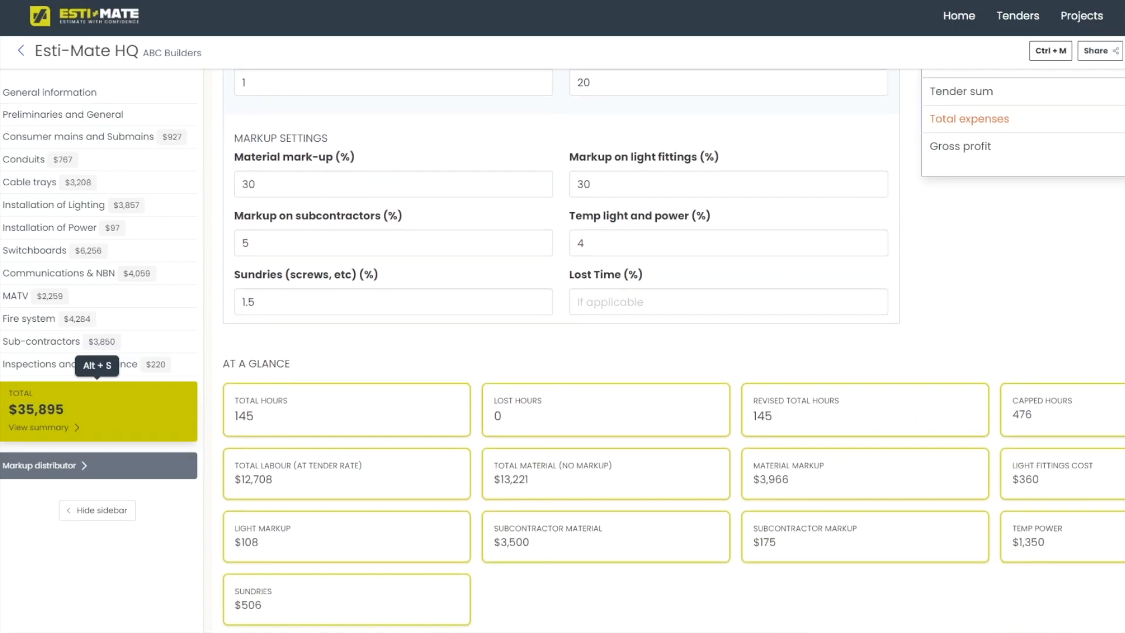
# Allocate 10% of the total markup to Switchboards in the summary's markup distributor
pyautogui.scroll(-1, 674, 352)
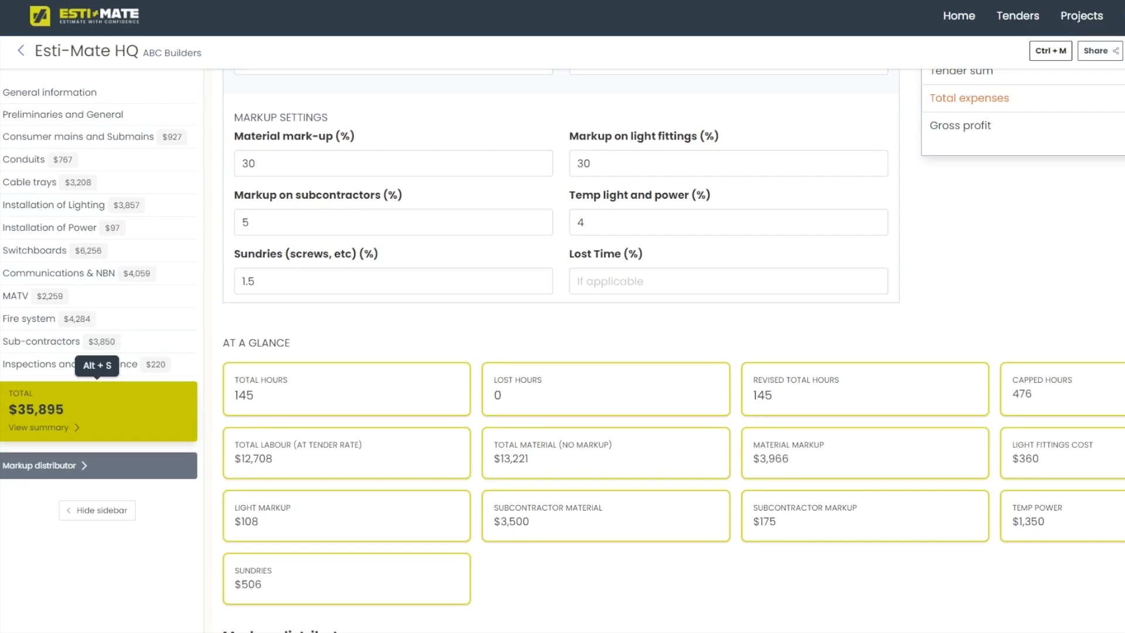
pyautogui.scroll(-3, 674, 351)
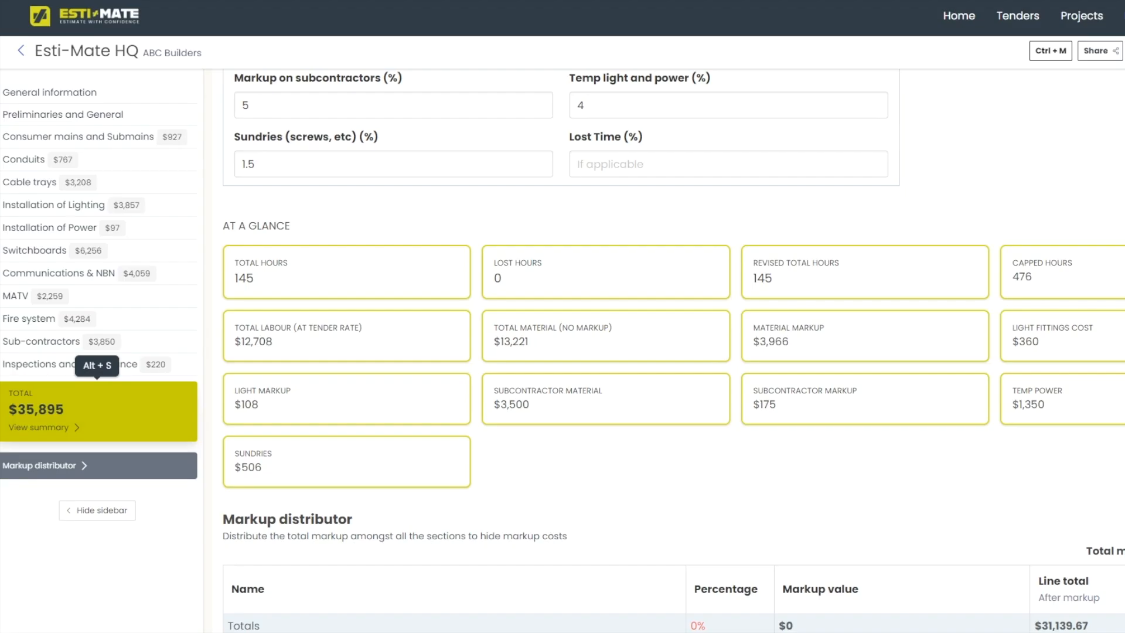
pyautogui.scroll(-7, 98, 411)
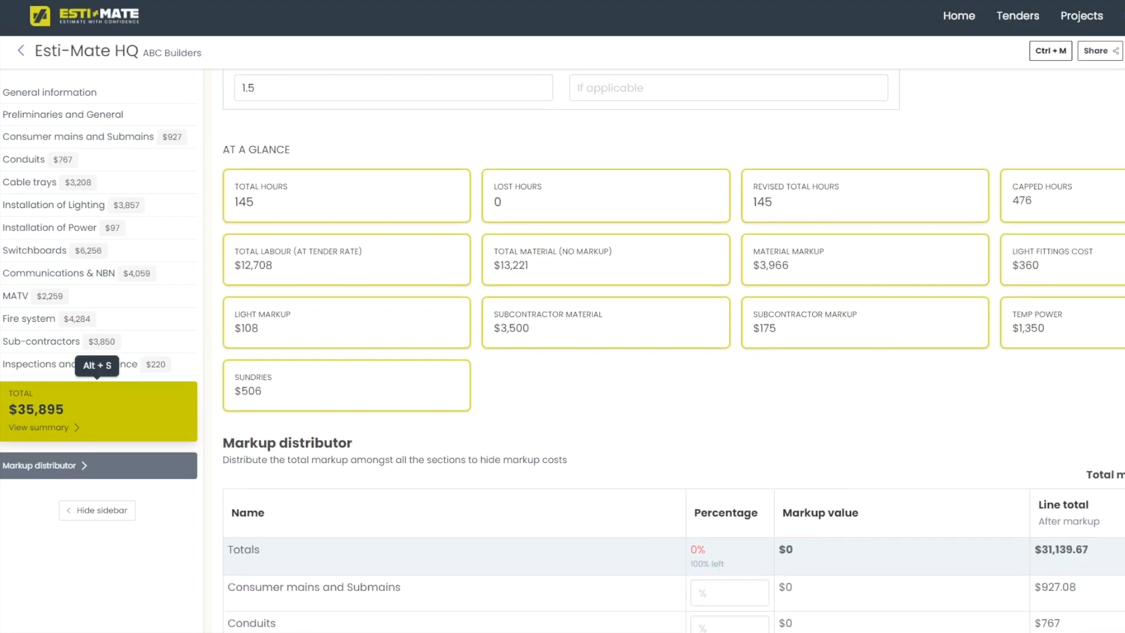
pyautogui.scroll(-1, 674, 352)
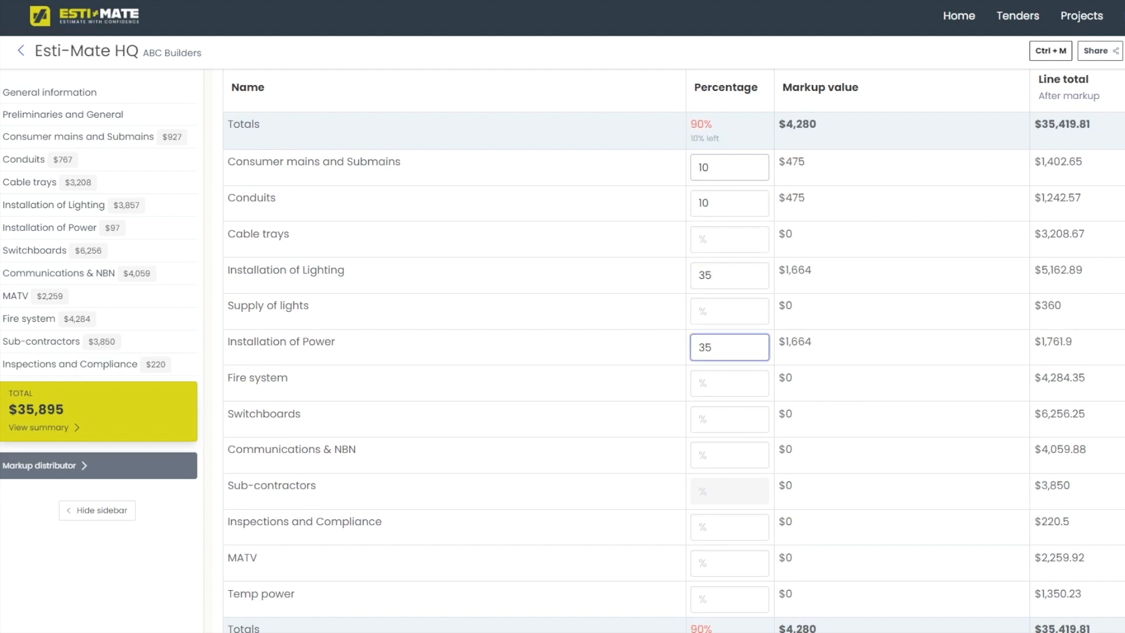
pyautogui.press('Tab')
pyautogui.write('10')
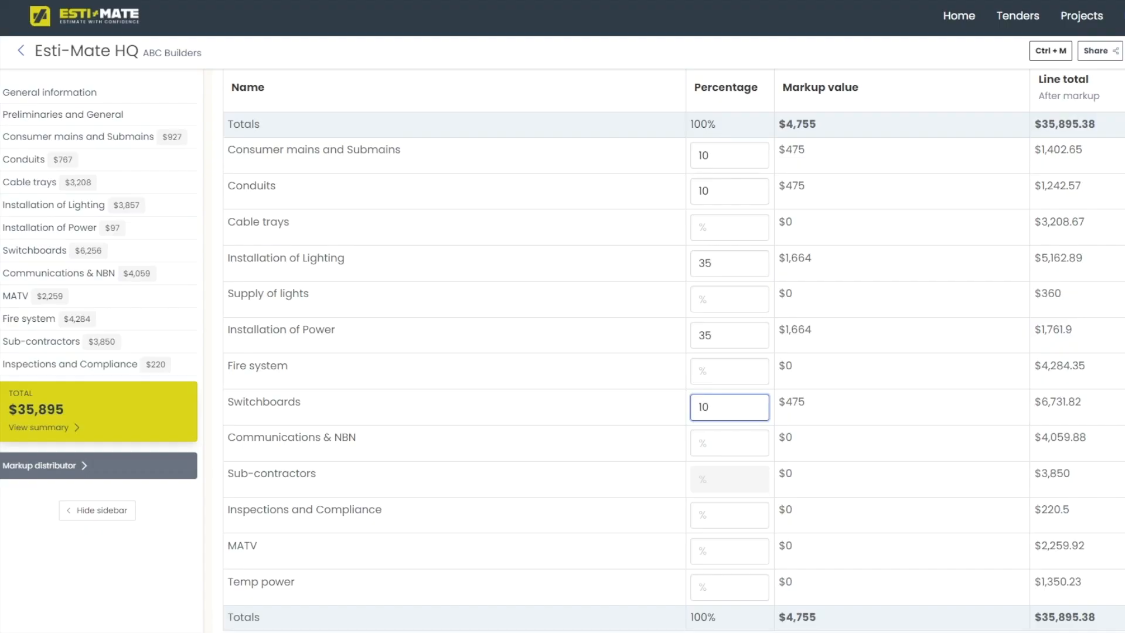